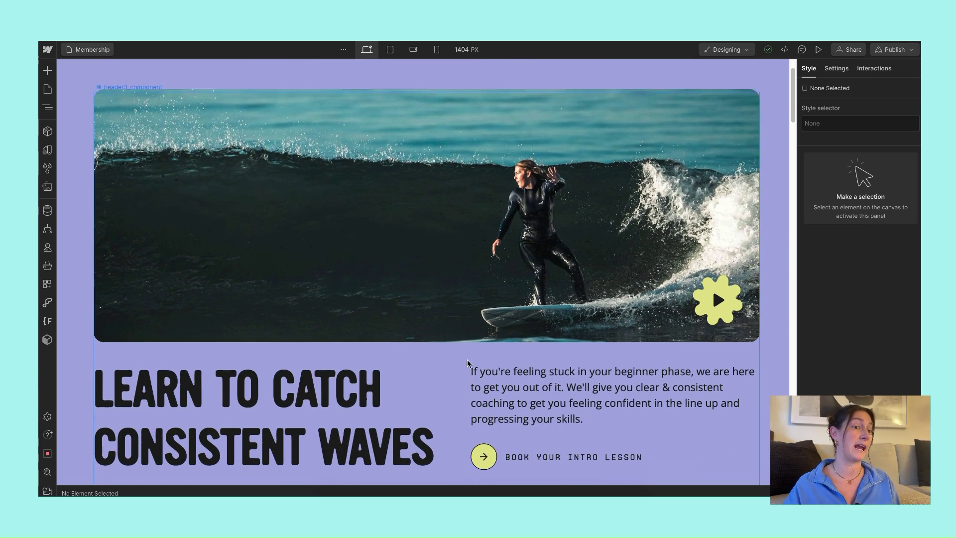
Scroll past the hero to the Quick Stack Example section and select its empty box.
scroll(440, 363, down, 1)
scroll(429, 252, down, 1)
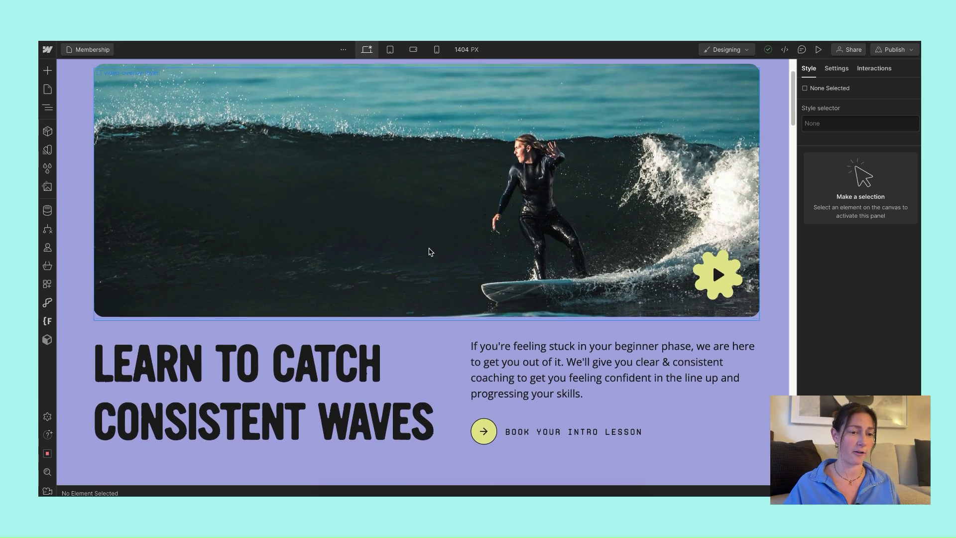
scroll(430, 251, down, 3)
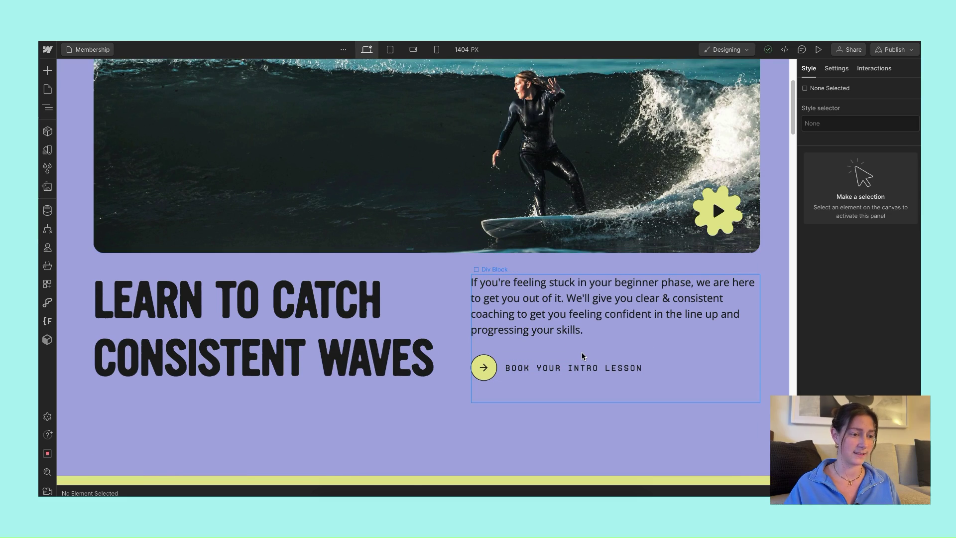
scroll(582, 351, down, 5)
scroll(582, 357, down, 8)
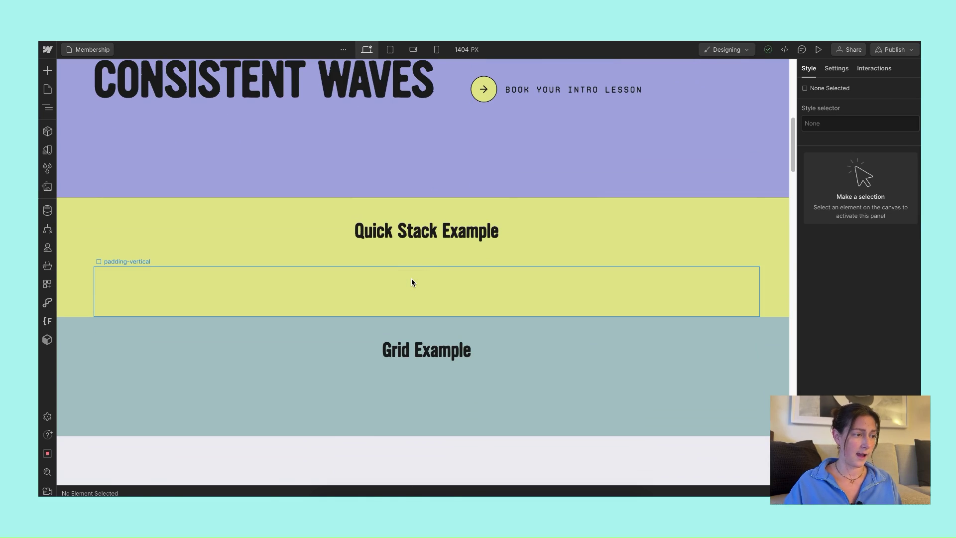
click(412, 282)
Insert a two-column, one-row Quick Stack into the empty box by searching 'quick'.
key(ctrl+k)
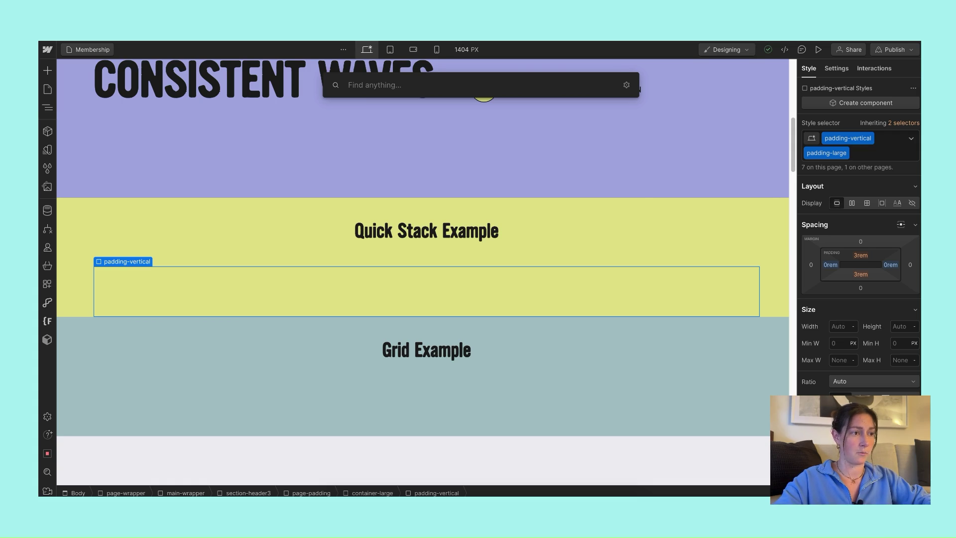
text(quick)
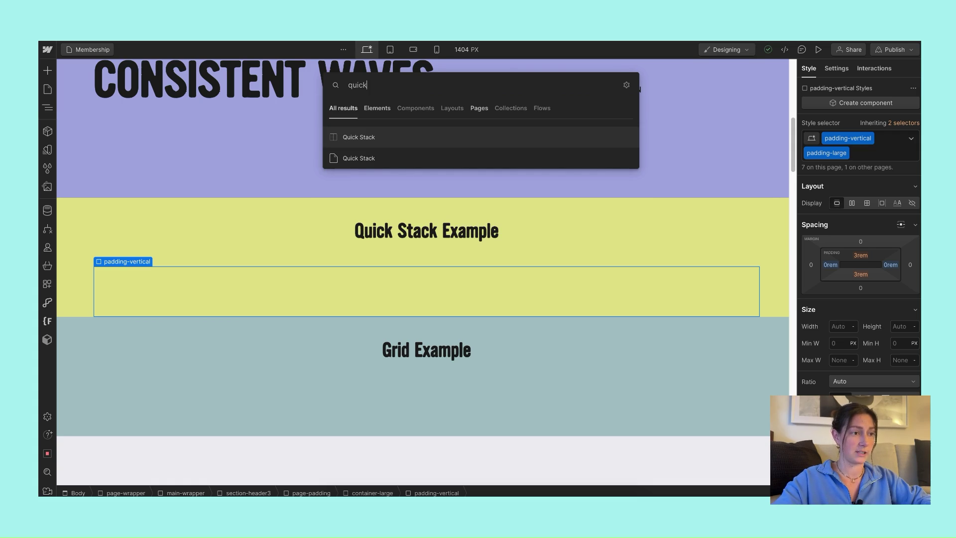
click(357, 137)
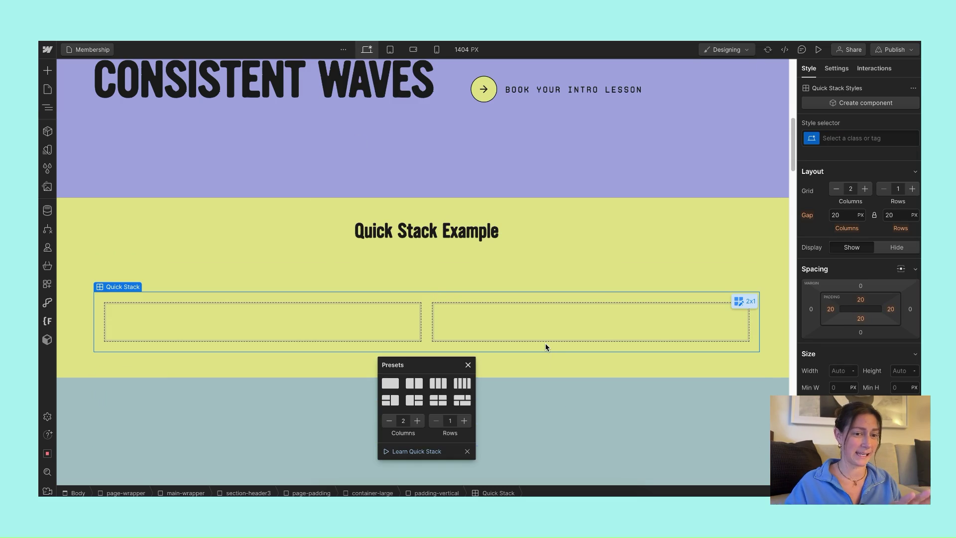
scroll(545, 342, down, 1)
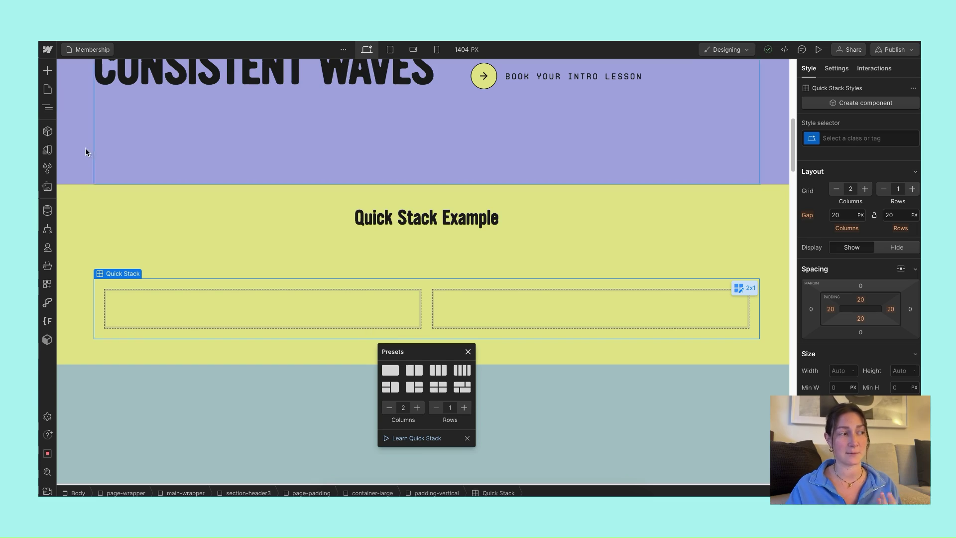
click(48, 70)
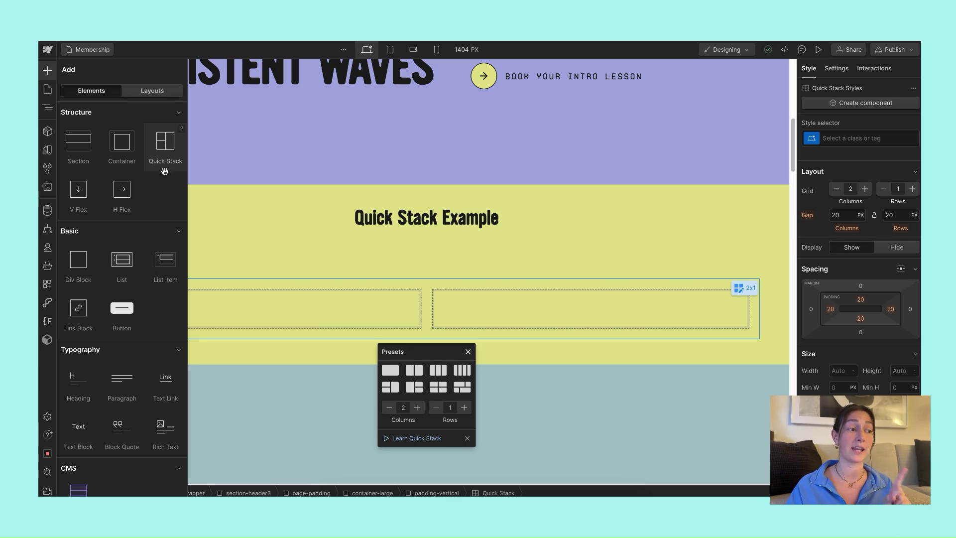
Browse the Elements list down to Grid and back, then select the Quick Stack's left cell.
scroll(167, 186, down, 5)
scroll(166, 188, down, 10)
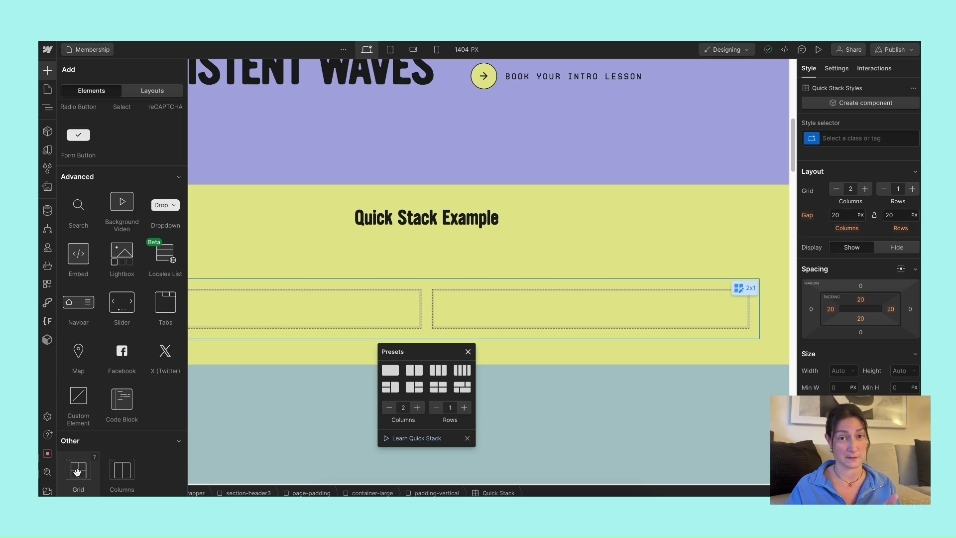
scroll(150, 224, up, 15)
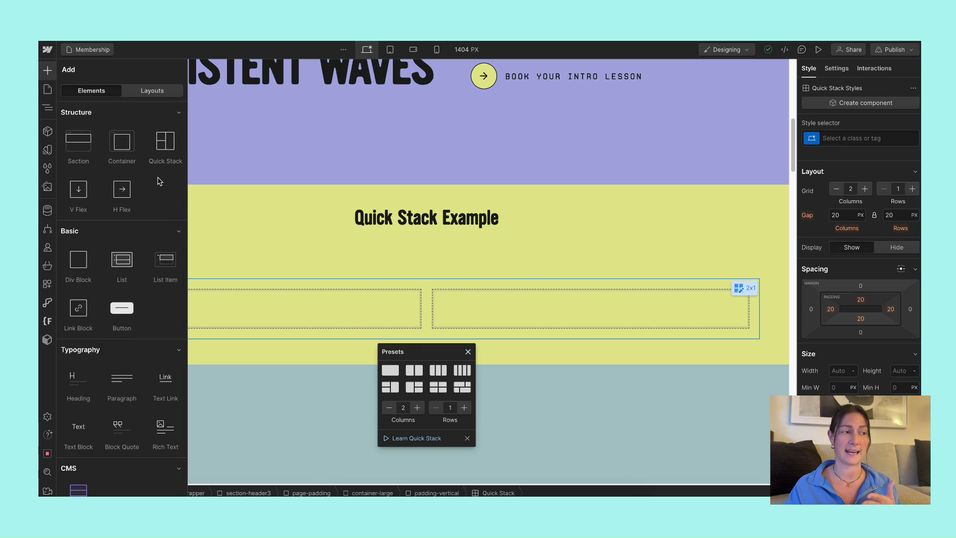
click(369, 311)
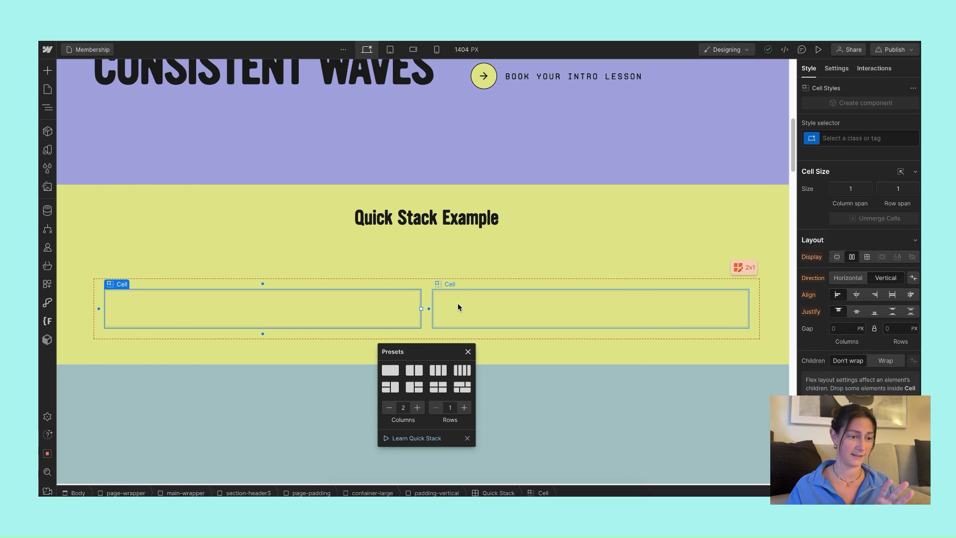
Apply the 2x2 preset to the Quick Stack.
click(438, 388)
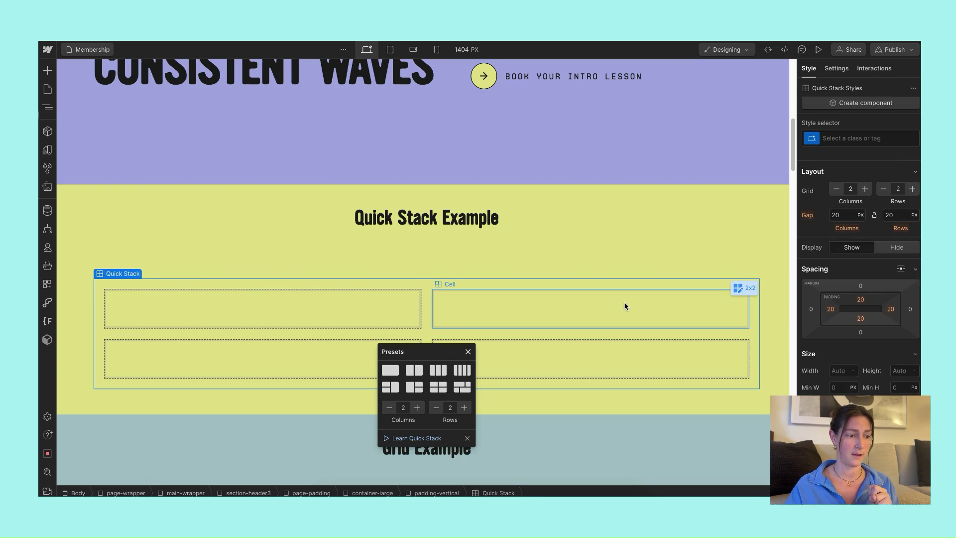
scroll(624, 302, down, 1)
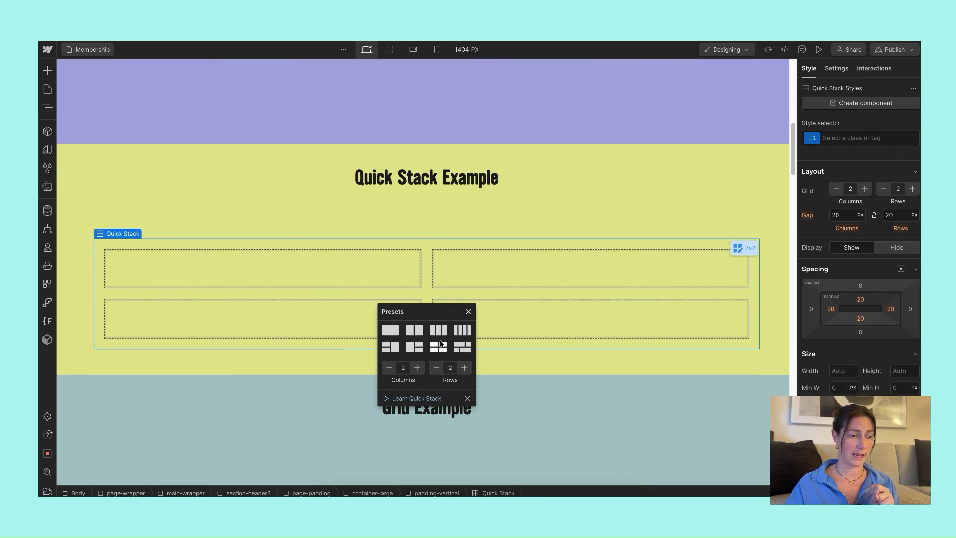
click(469, 314)
scroll(420, 287, up, 10)
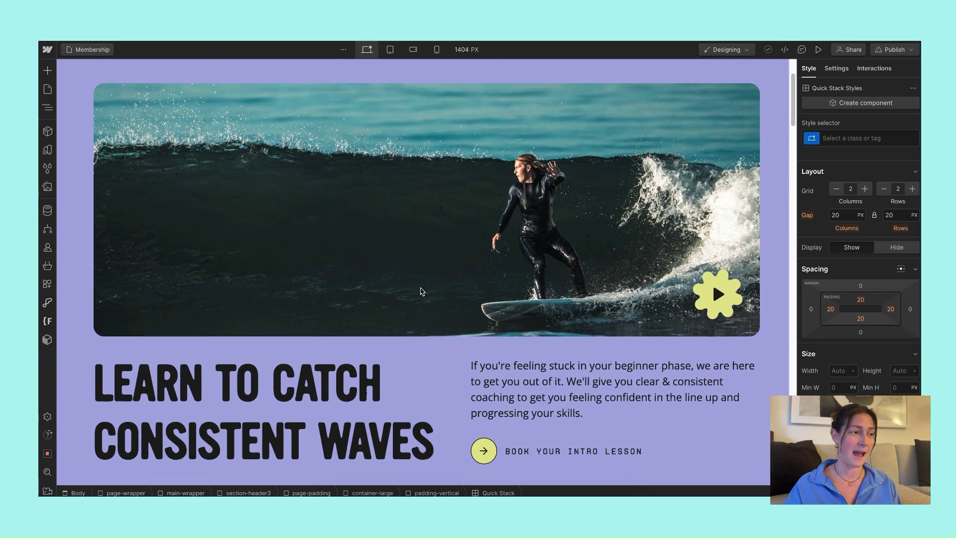
Copy the hero's video lightbox and reselect the top-left Quick Stack cell via the Navigator.
click(421, 293)
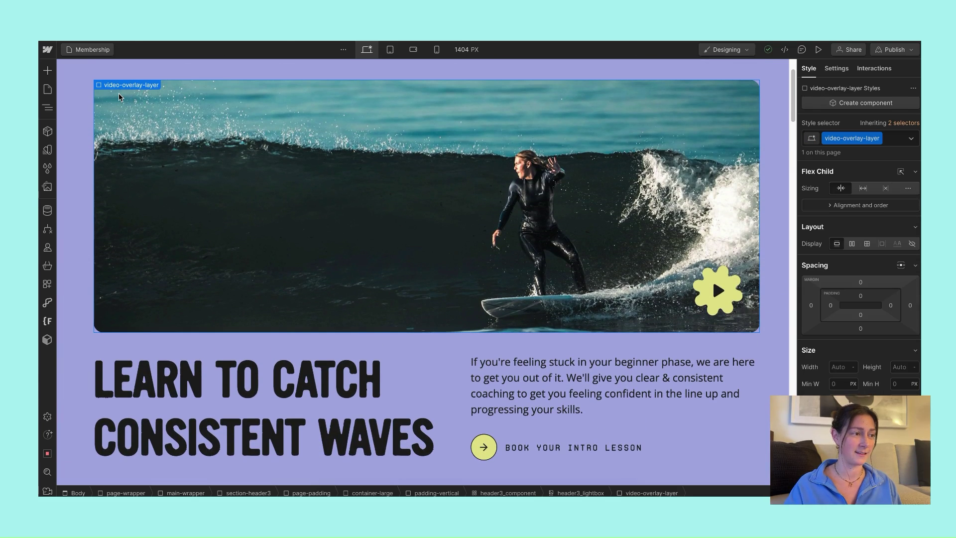
click(579, 492)
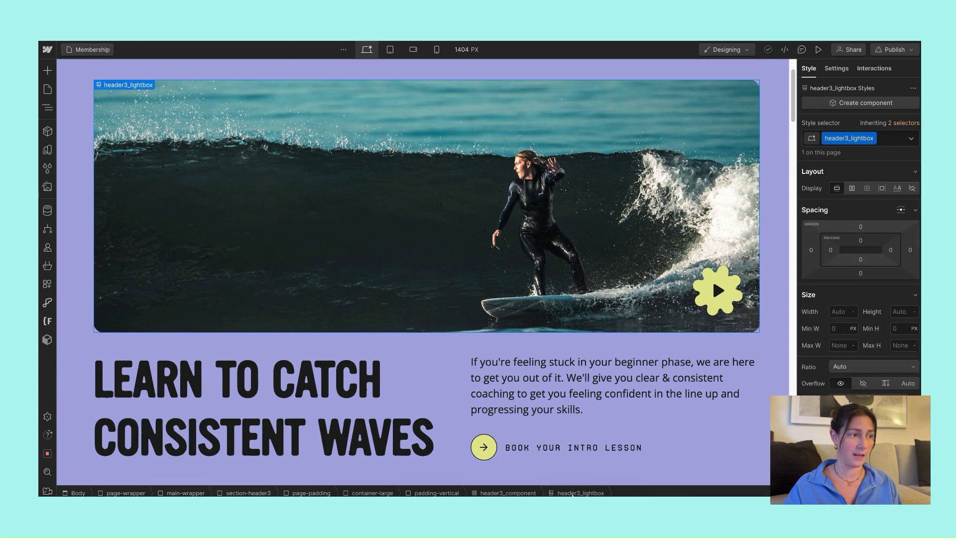
scroll(368, 170, down, 8)
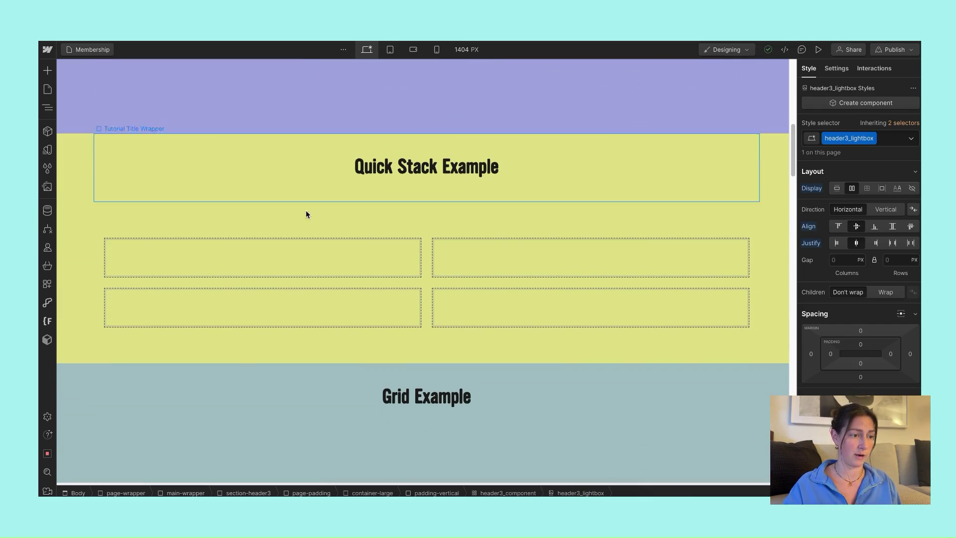
click(303, 263)
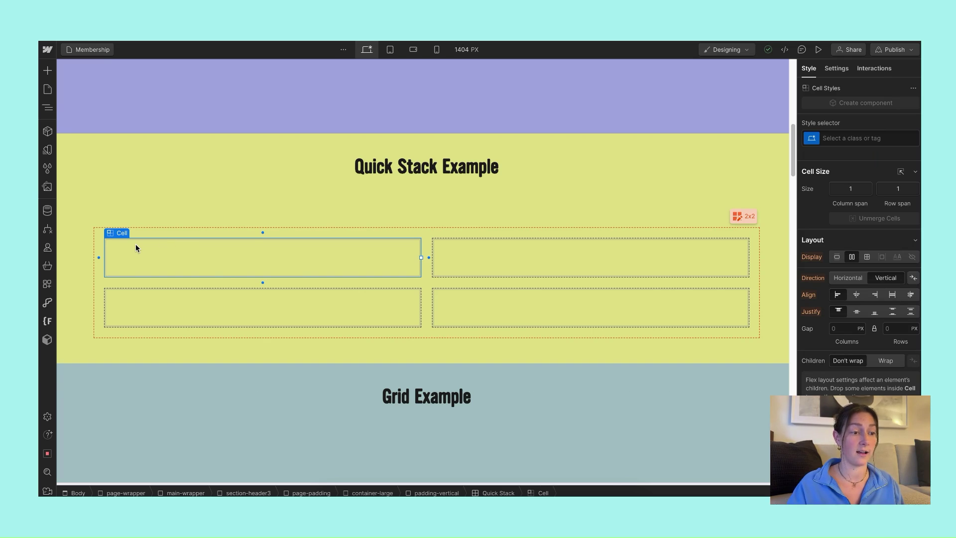
click(47, 108)
scroll(132, 348, down, 2)
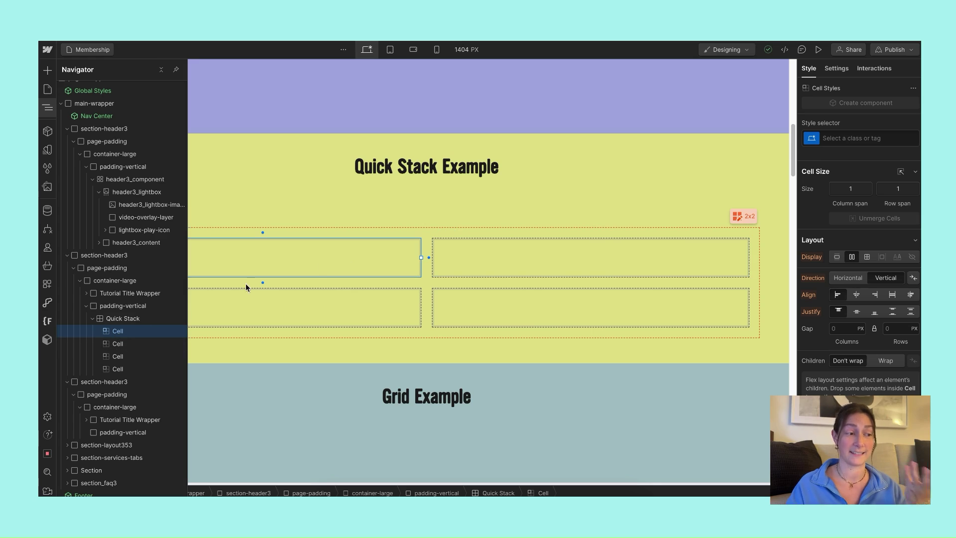
click(321, 257)
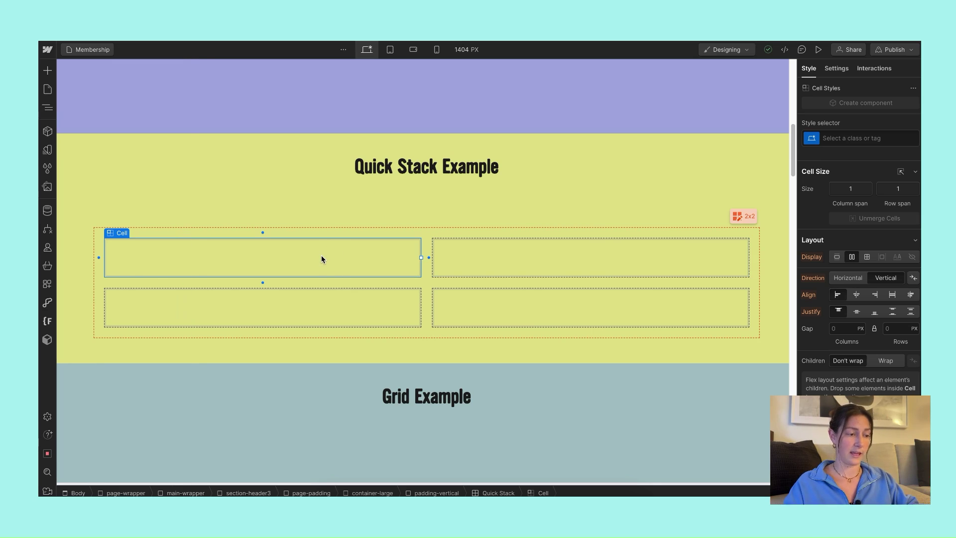
Paste the surfing video lightbox into the top-left Quick Stack cell.
key(ctrl+v)
scroll(321, 259, down, 1)
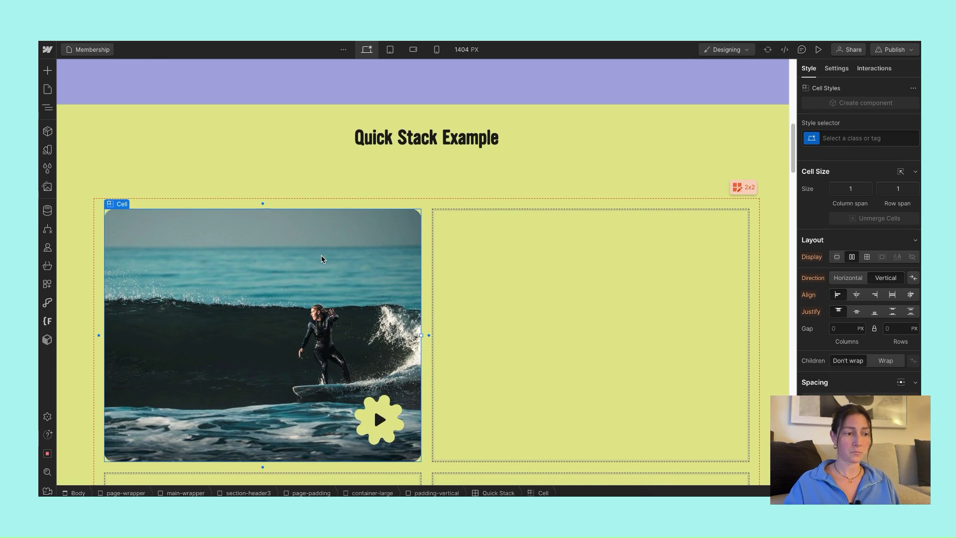
scroll(321, 259, down, 2)
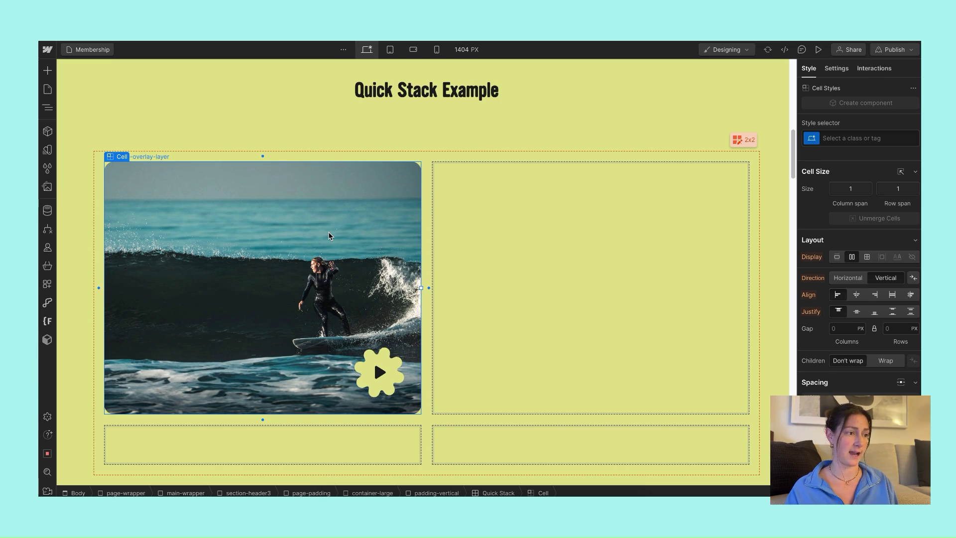
scroll(326, 246, down, 1)
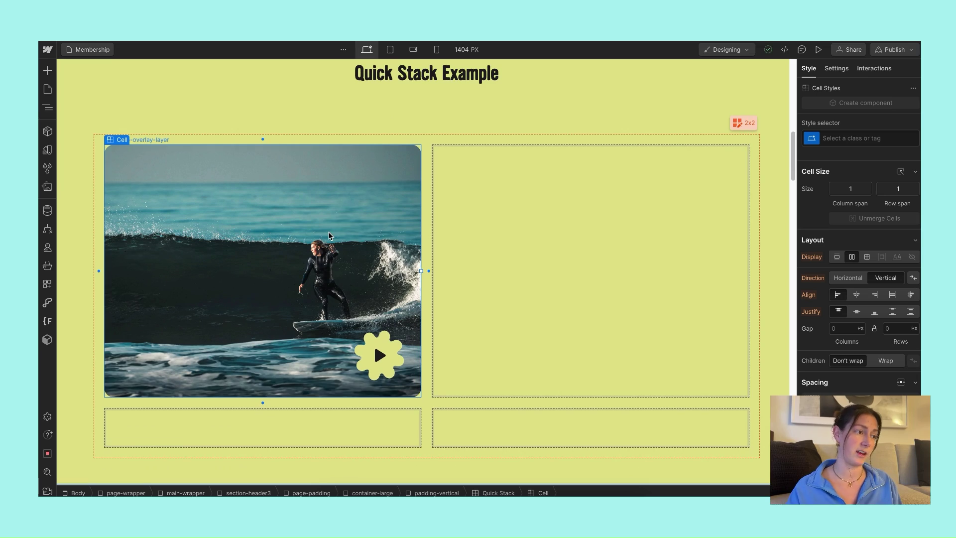
scroll(329, 235, down, 1)
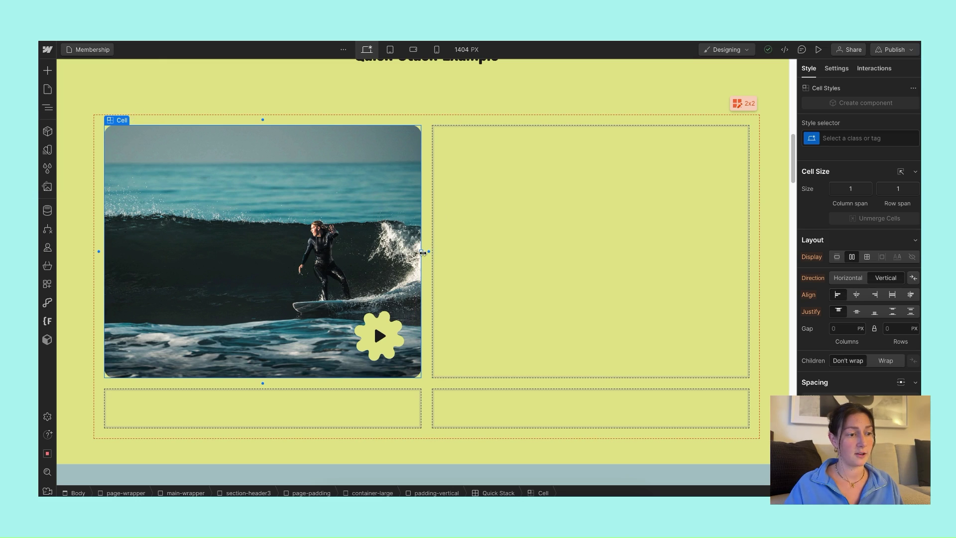
Undo a trial 1.25FR column widening and merge the video cell right across both columns.
drag(423, 251, 442, 259)
key(super+z)
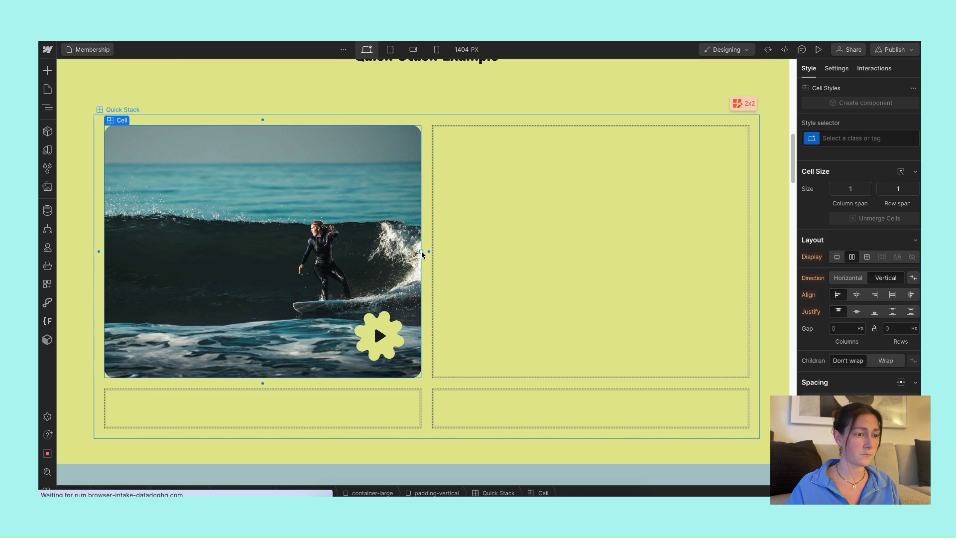
mouse_move(428, 255)
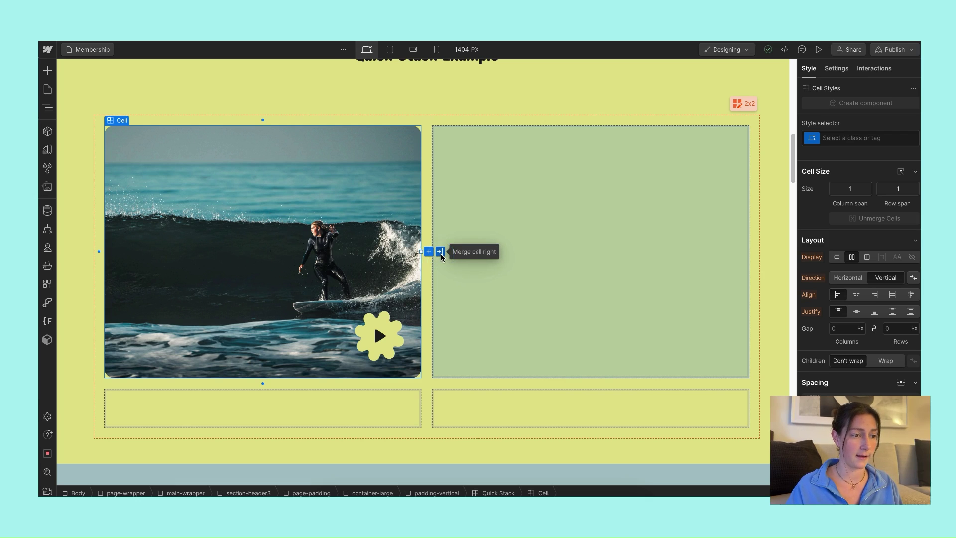
click(440, 251)
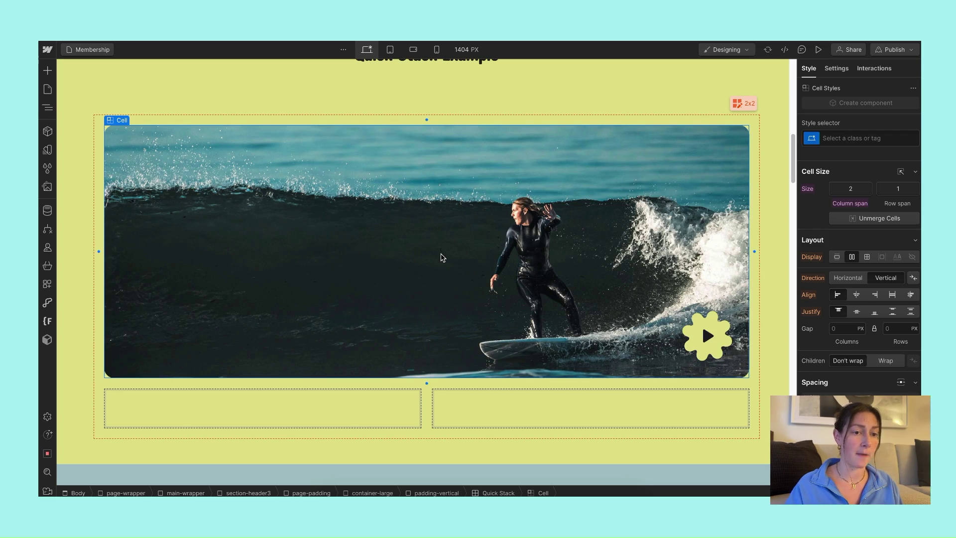
scroll(441, 257, down, 1)
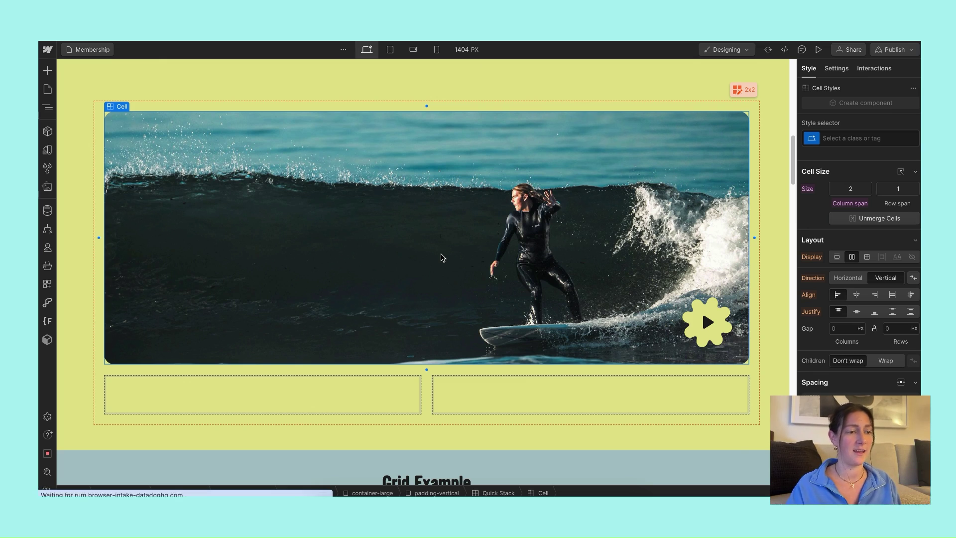
scroll(442, 257, up, 10)
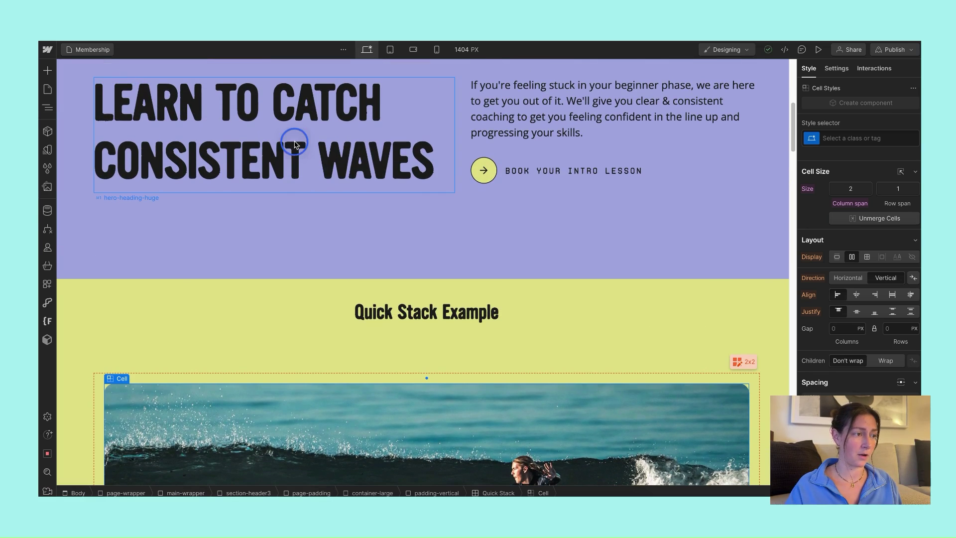
Copy the 'Learn to catch consistent waves' heading into the Quick Stack's left bottom cell.
click(294, 145)
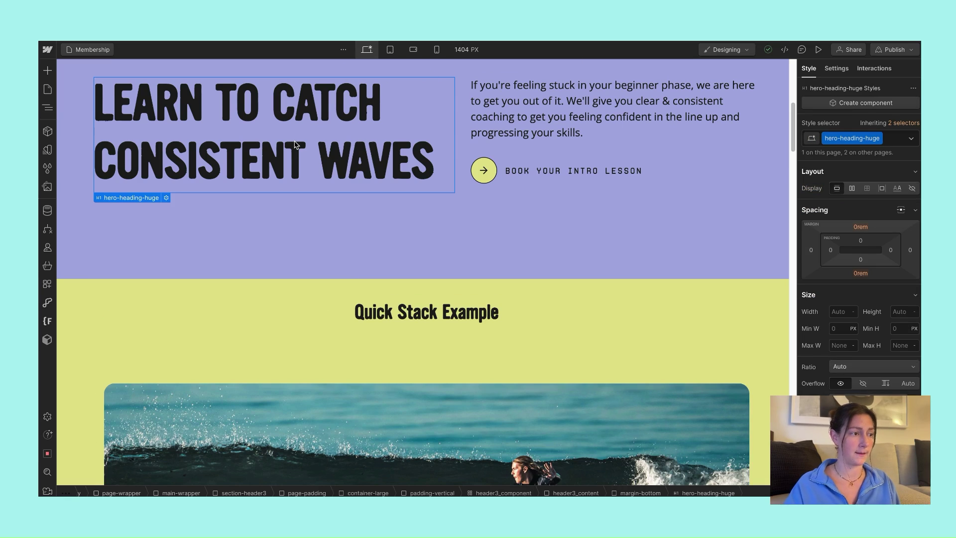
scroll(294, 144, down, 10)
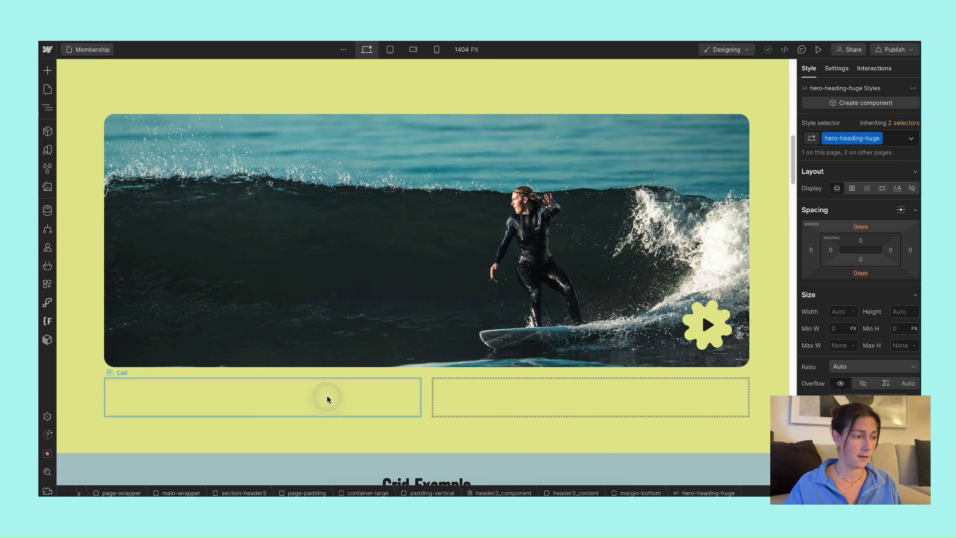
click(327, 398)
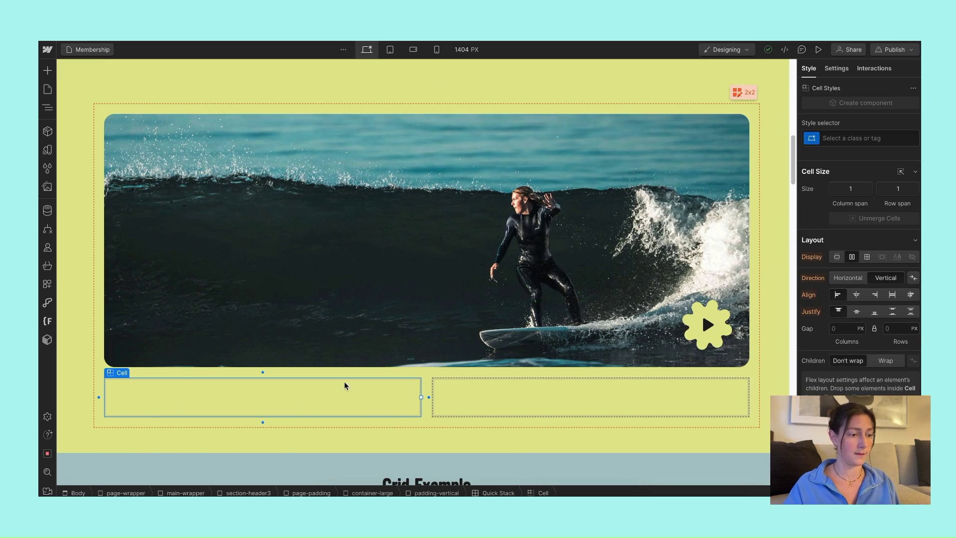
key(ctrl+v)
scroll(518, 267, up, 6)
scroll(519, 272, up, 2)
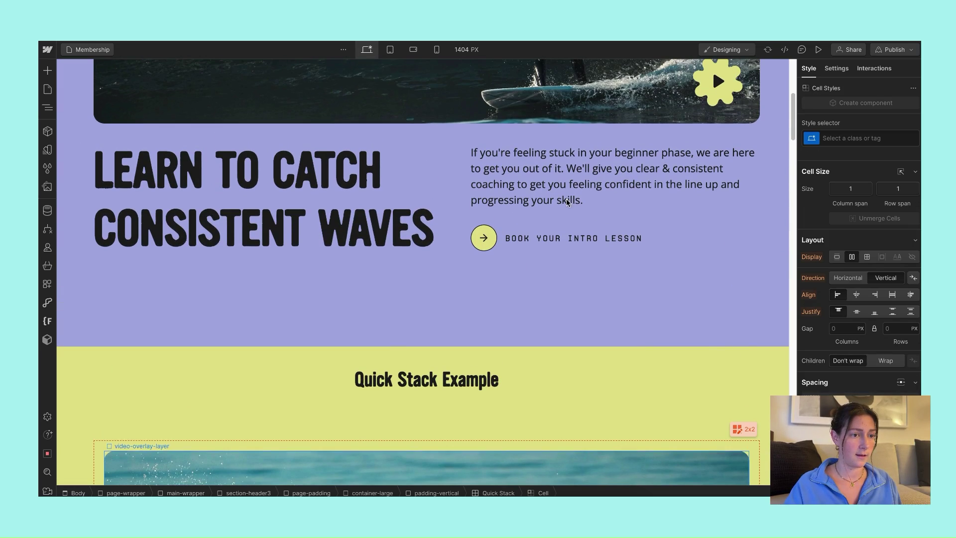
Copy the paragraph-and-button block into the right bottom cell.
click(580, 167)
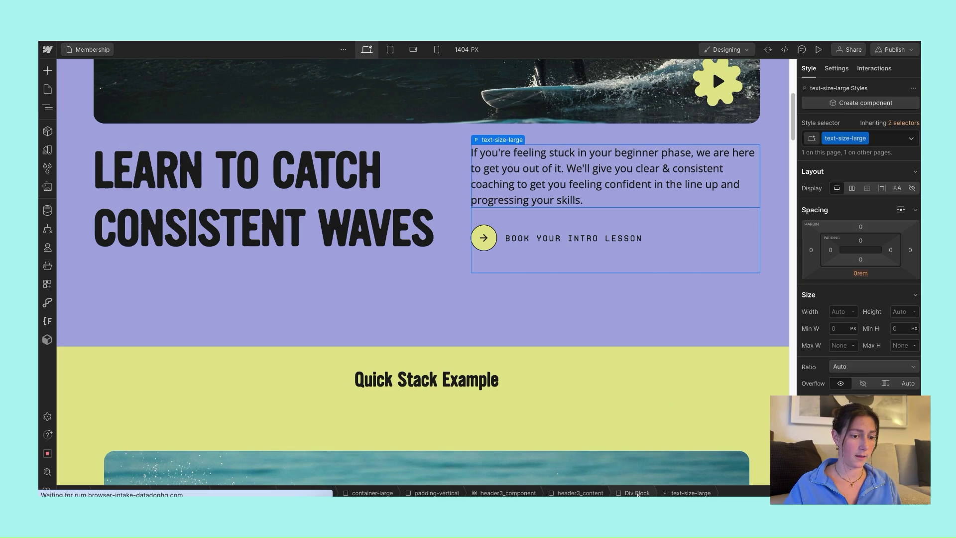
click(637, 492)
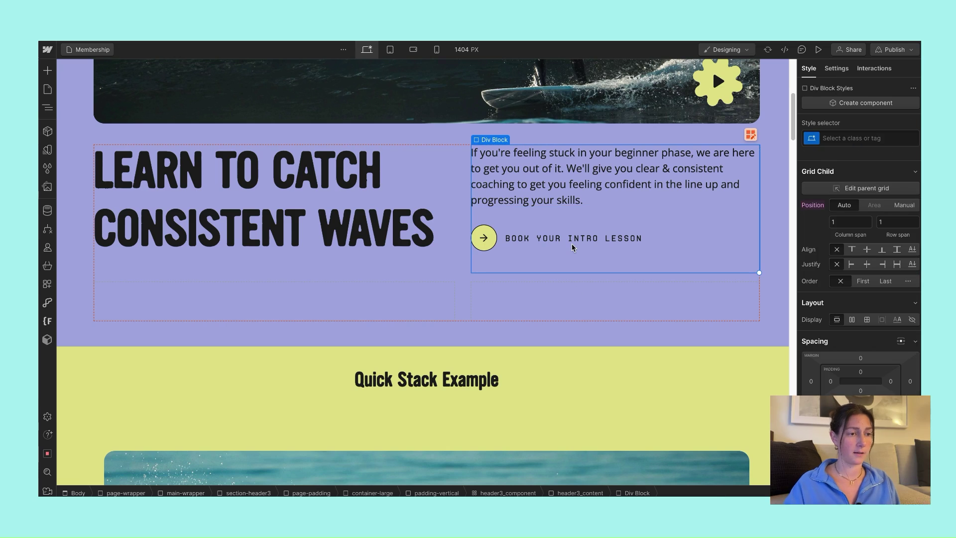
scroll(572, 248, down, 8)
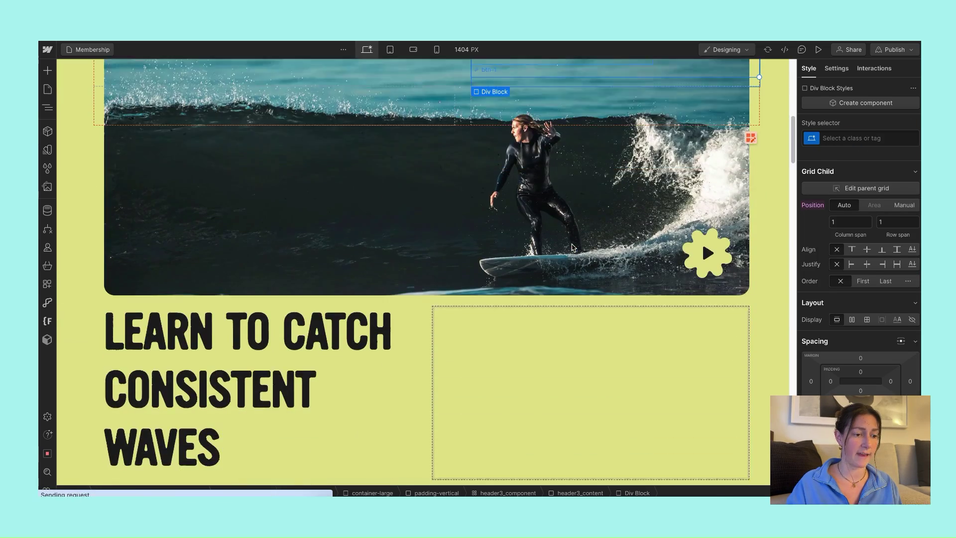
scroll(572, 248, up, 2)
click(509, 429)
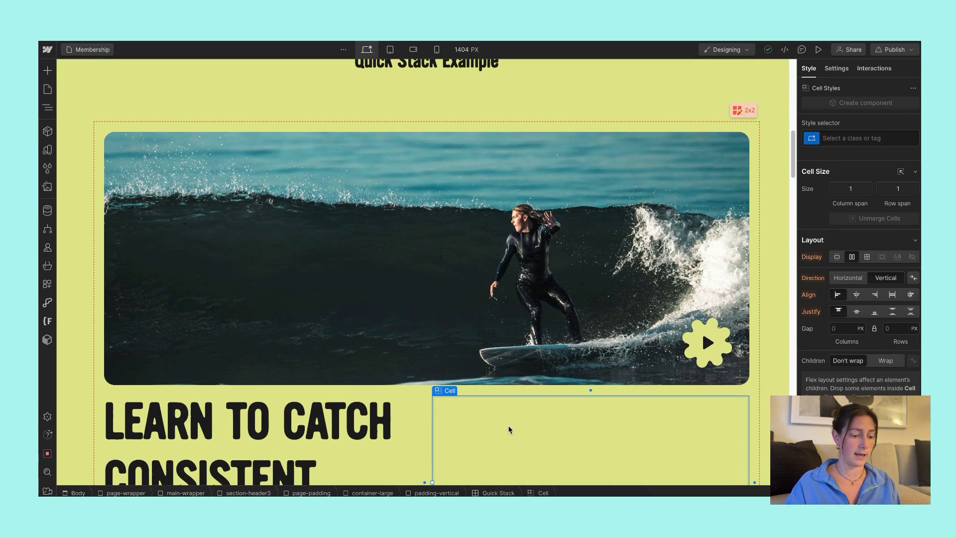
key(ctrl+v)
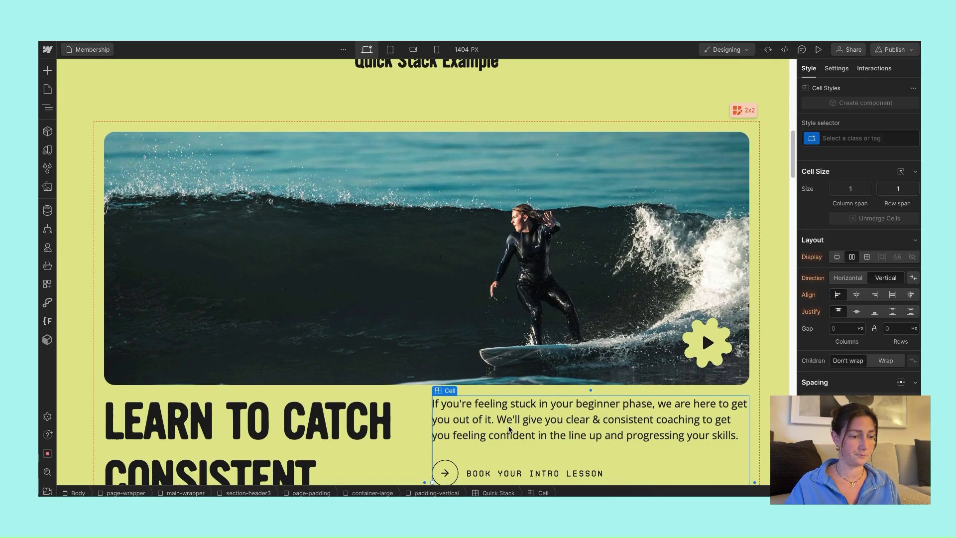
scroll(509, 429, down, 4)
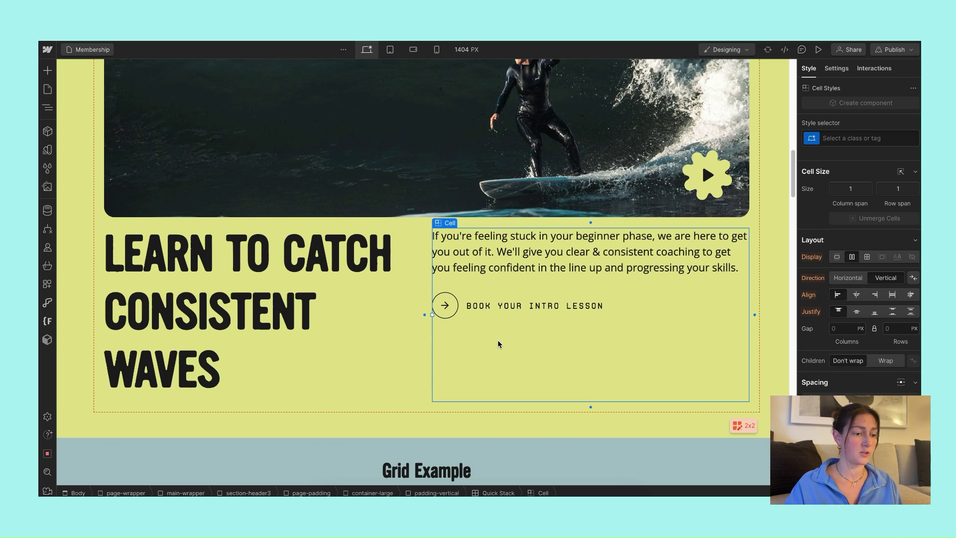
scroll(498, 340, up, 12)
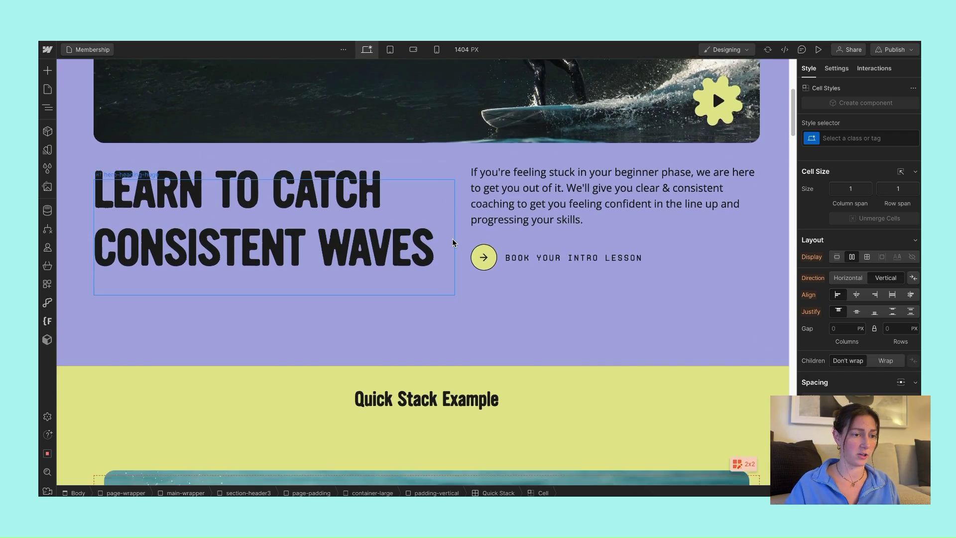
scroll(452, 243, down, 4)
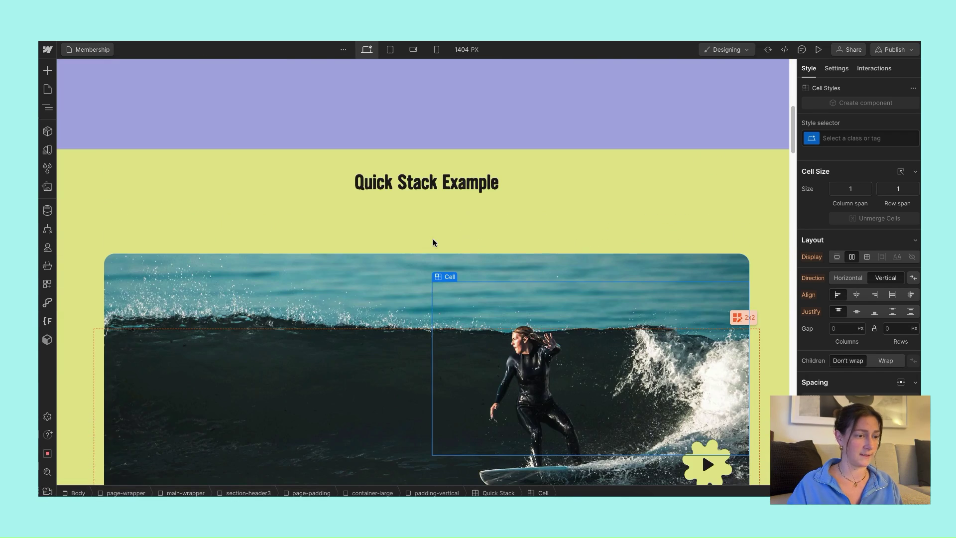
scroll(401, 245, down, 8)
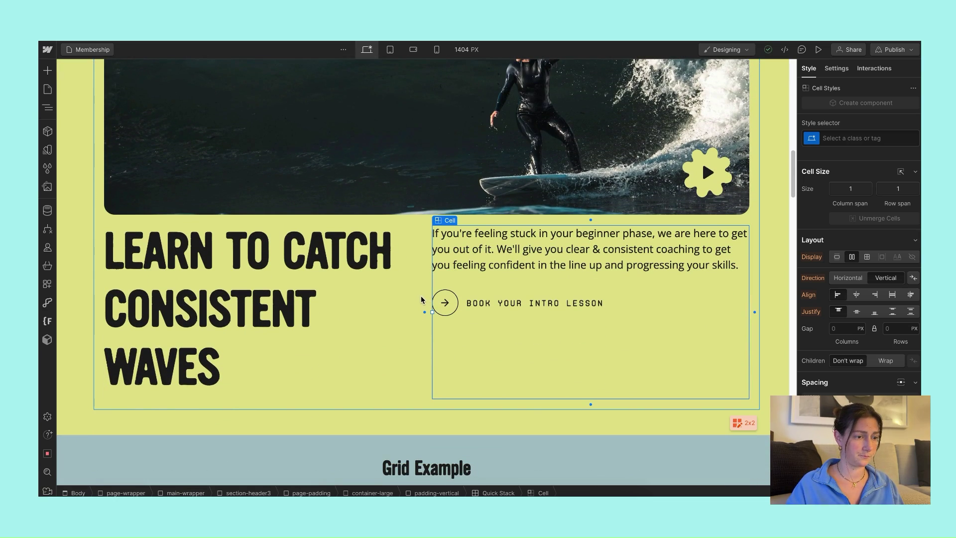
click(418, 326)
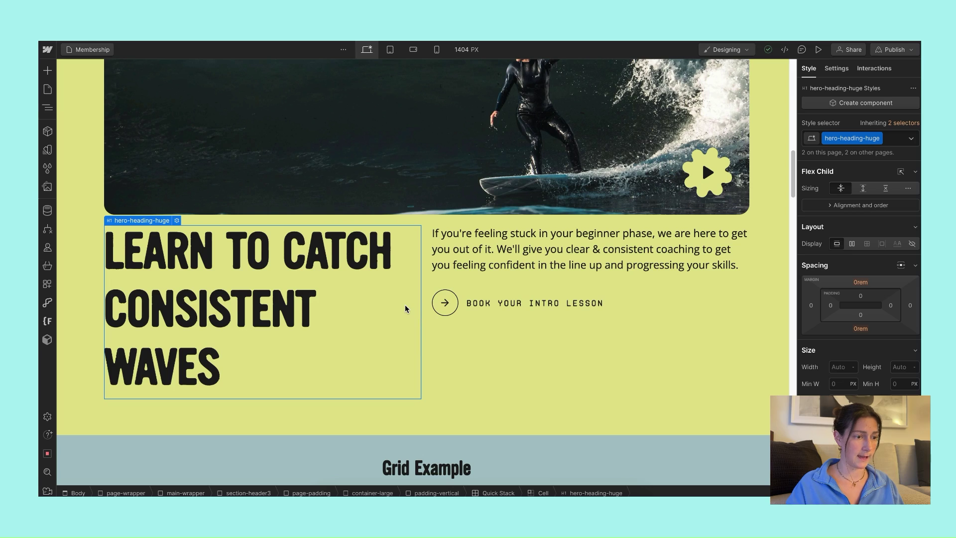
Widen the heading column to 1.25FR and set the Quick Stack gap to 24 px.
click(540, 493)
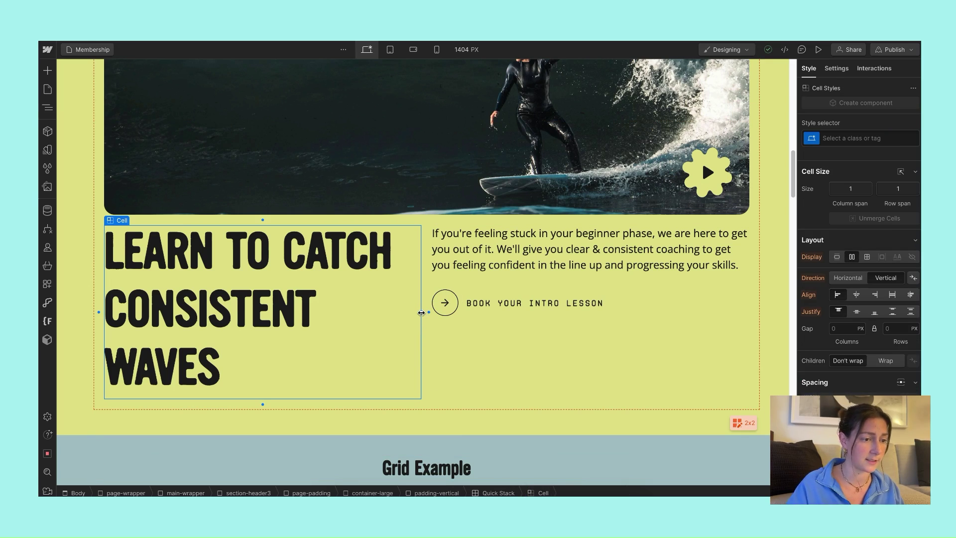
drag(421, 312, 457, 315)
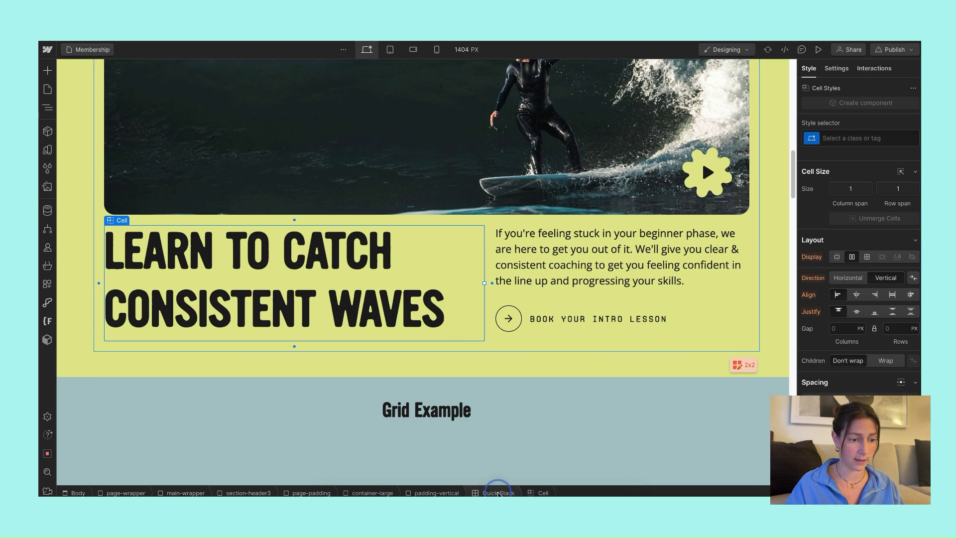
click(498, 492)
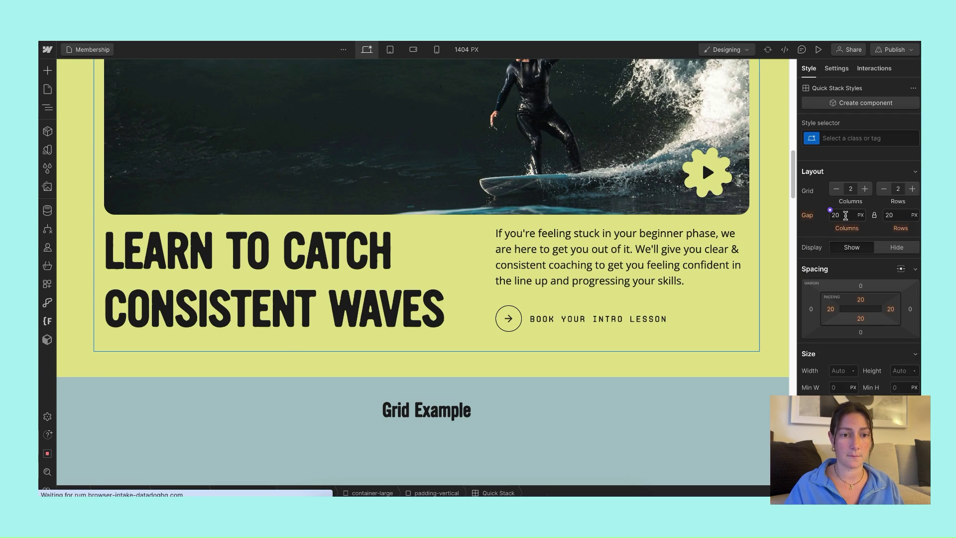
click(845, 215)
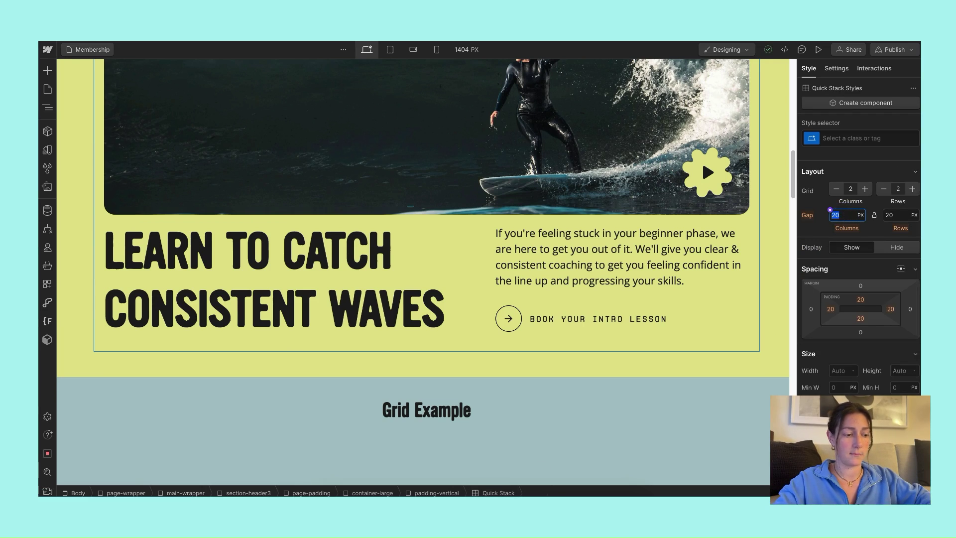
text(24)
key(Return)
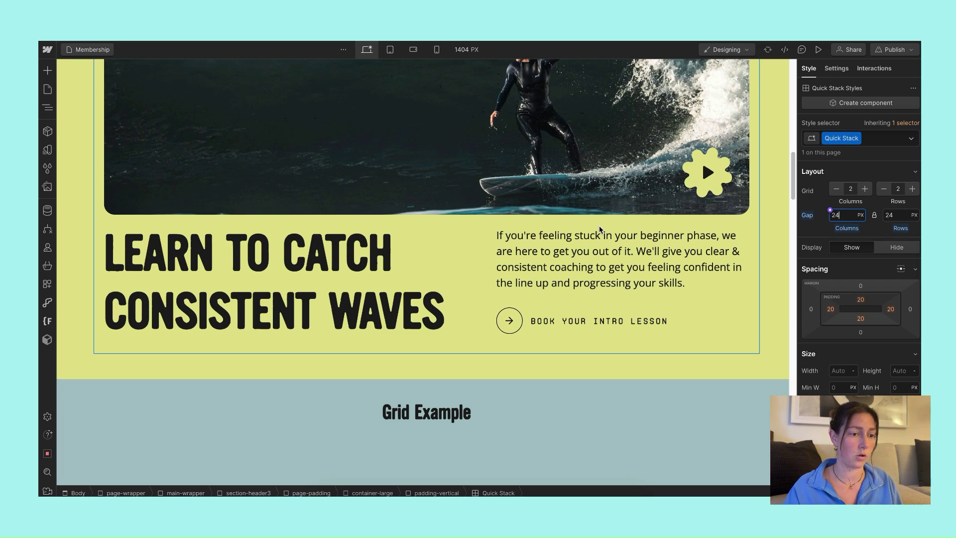
scroll(599, 229, up, 2)
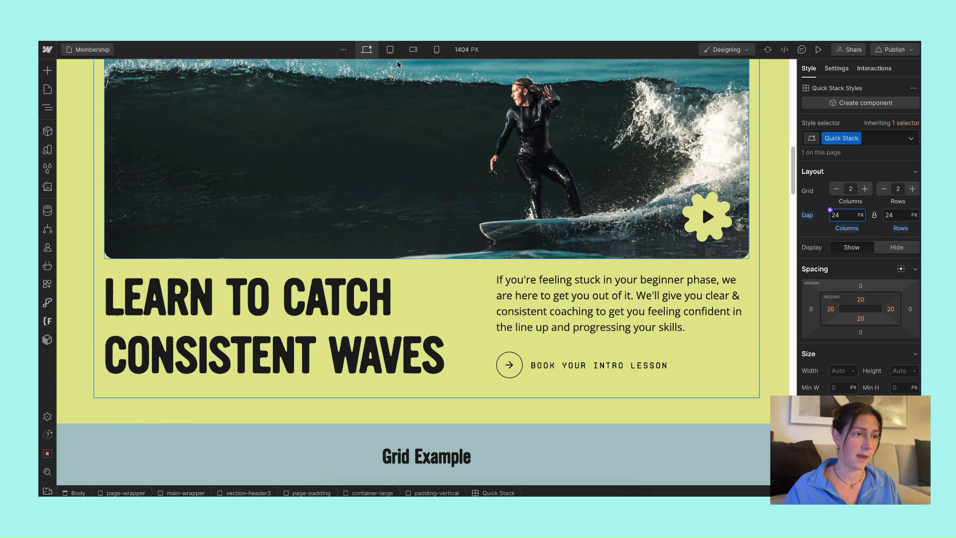
At the Tablet breakpoint, make the heading cell span both columns.
click(390, 50)
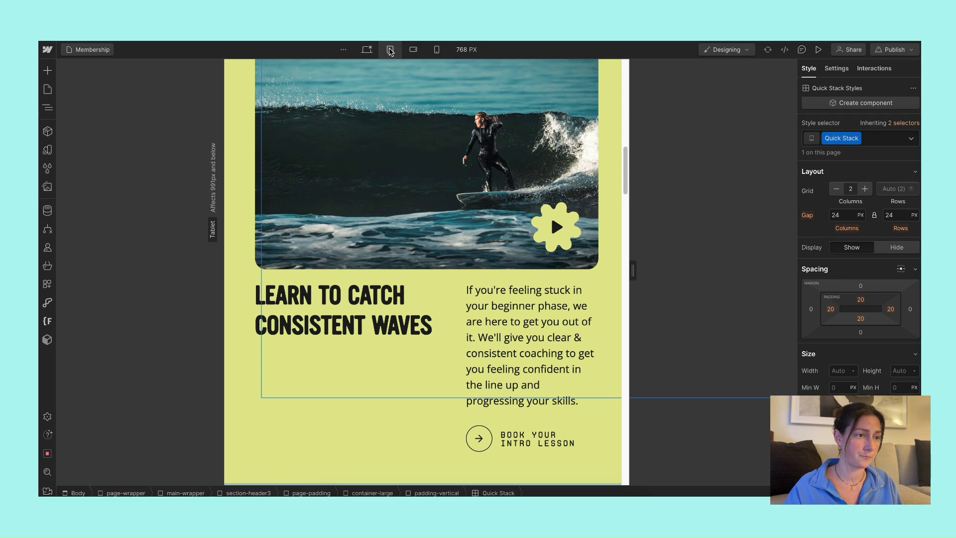
scroll(446, 236, up, 3)
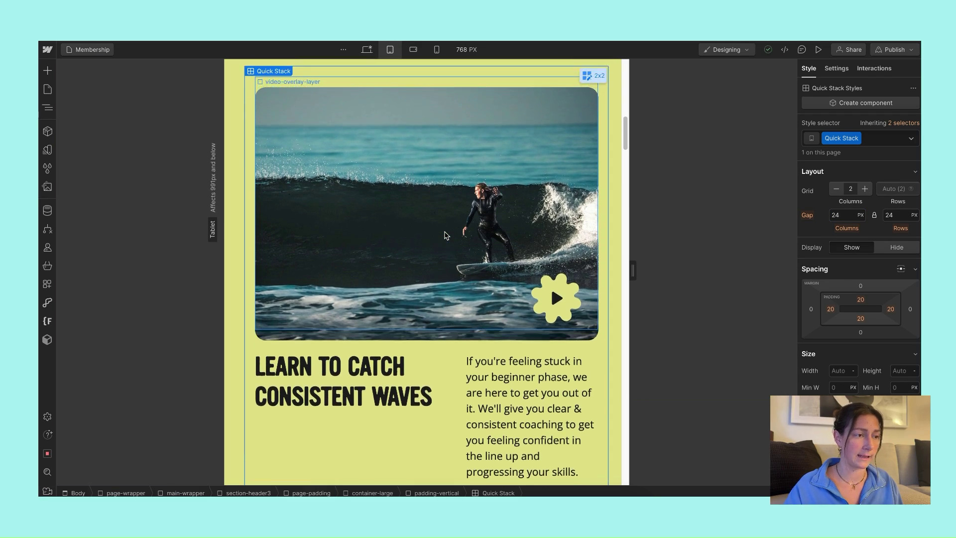
scroll(446, 236, down, 2)
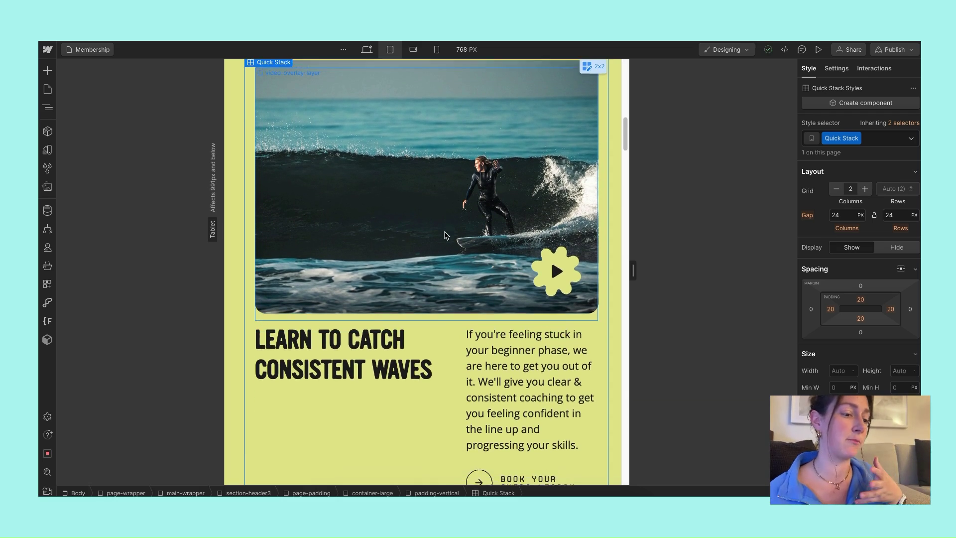
scroll(445, 236, down, 1)
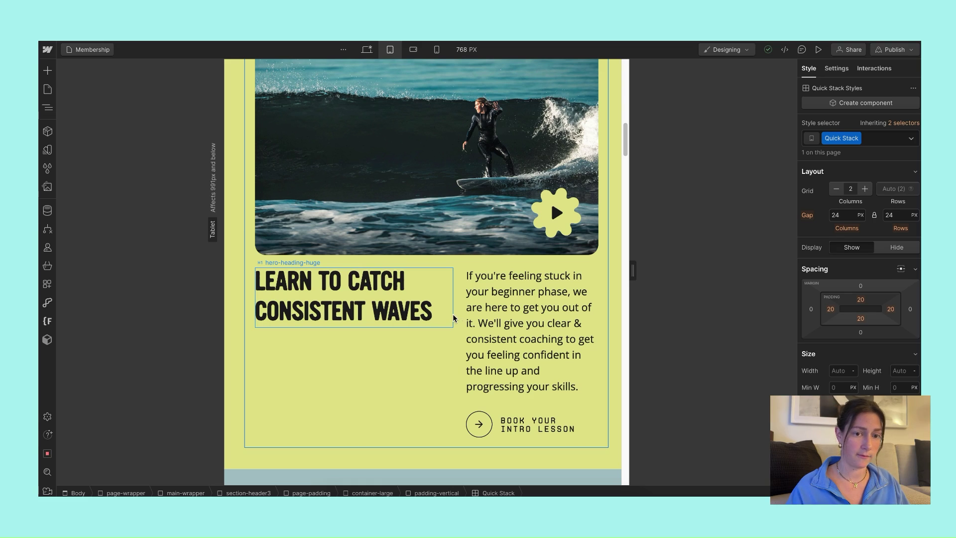
click(453, 317)
scroll(454, 318, down, 1)
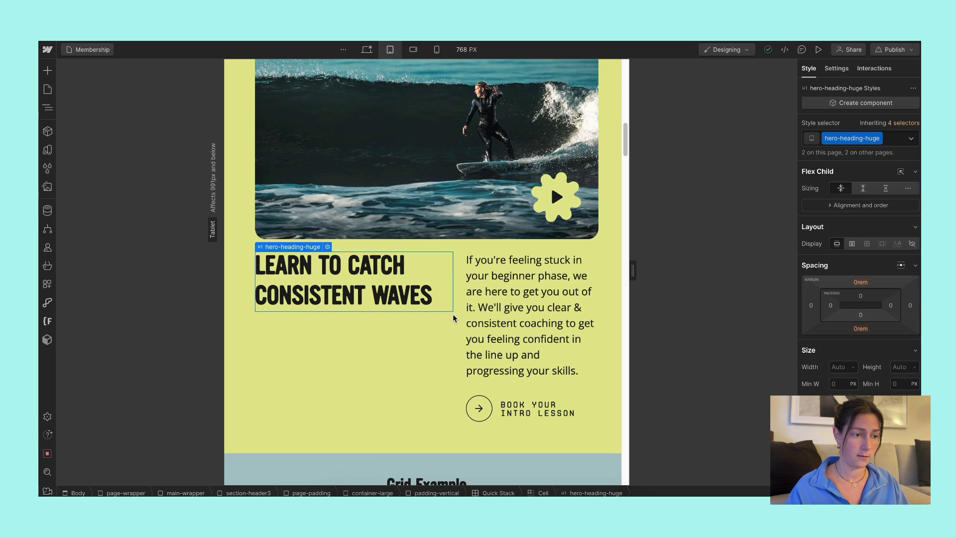
click(450, 338)
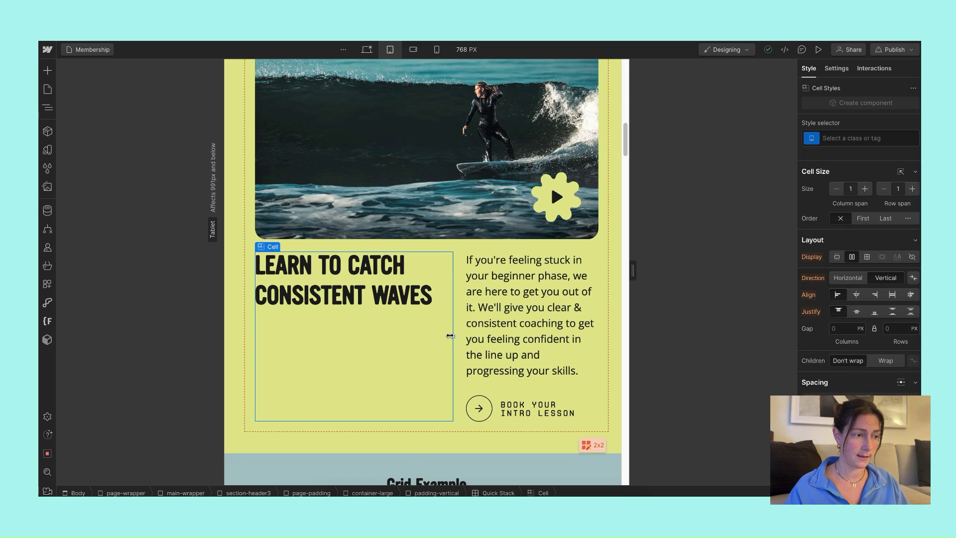
click(865, 189)
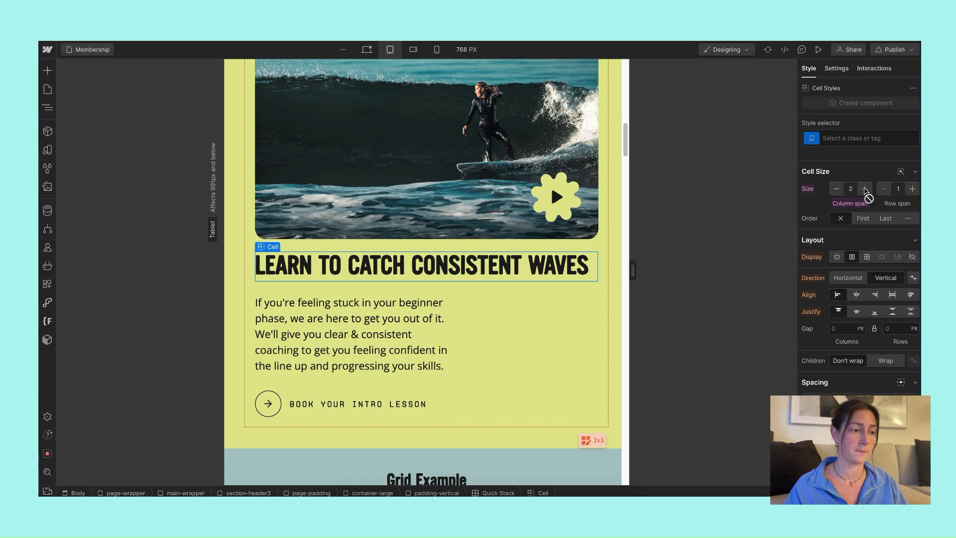
Set the paragraph-and-button cell to Flex with column span 2, then return to Desktop.
click(438, 327)
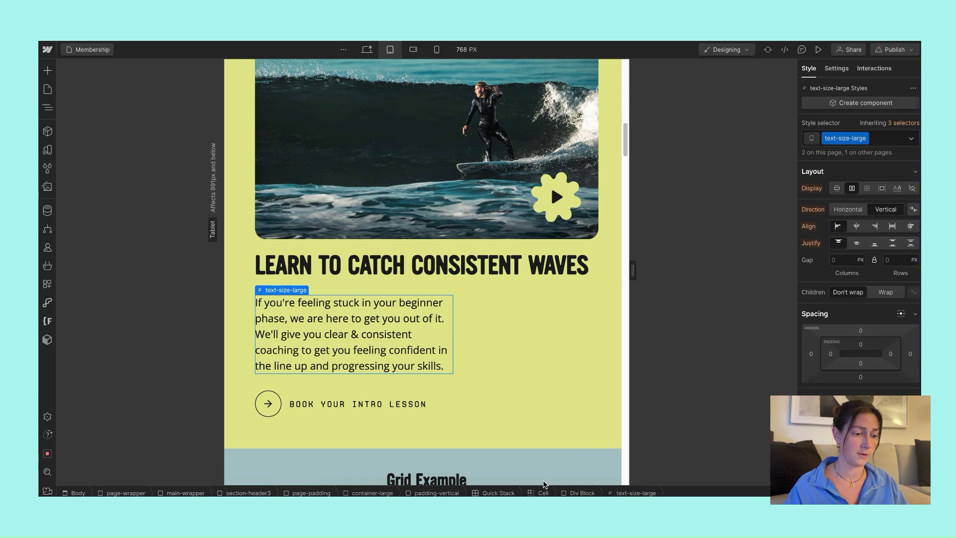
click(438, 383)
click(852, 256)
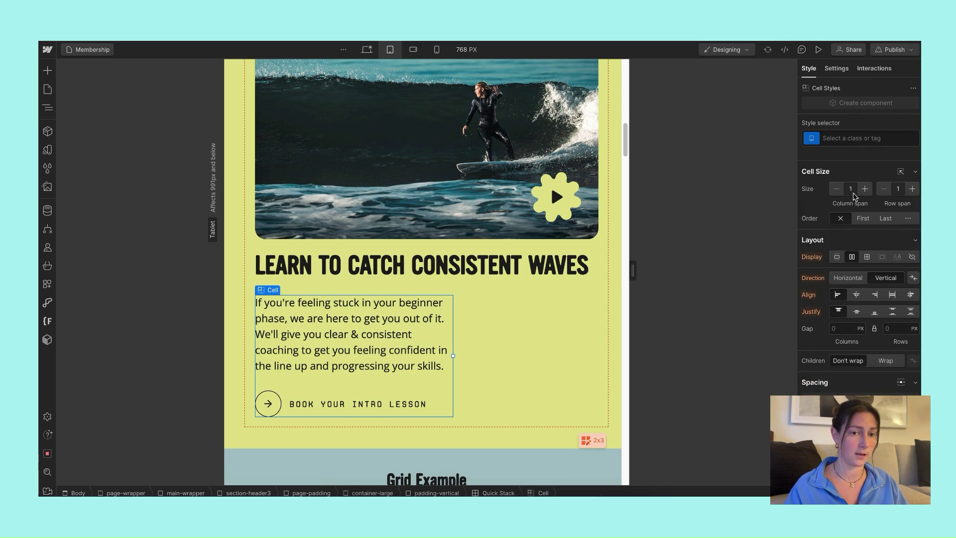
click(865, 189)
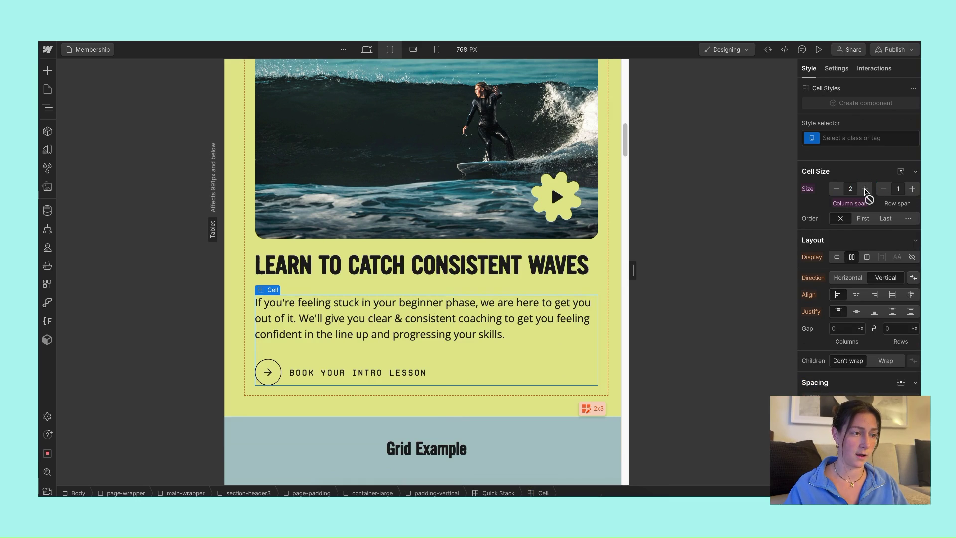
scroll(509, 263, up, 2)
scroll(509, 262, up, 3)
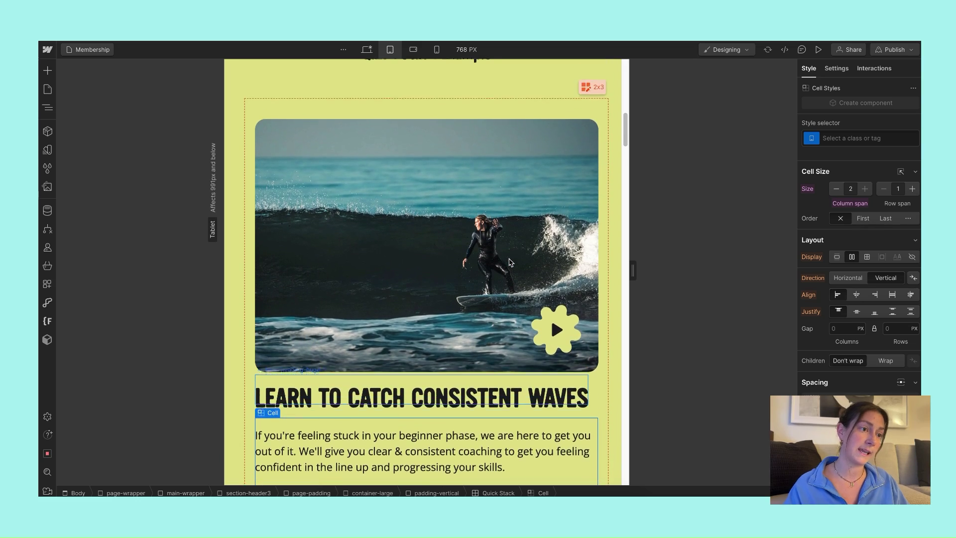
scroll(509, 262, down, 3)
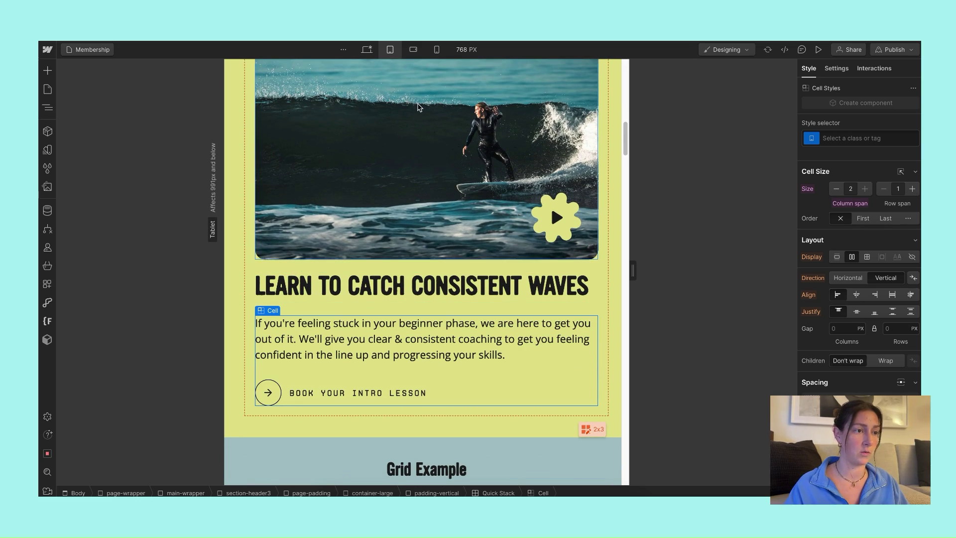
click(367, 50)
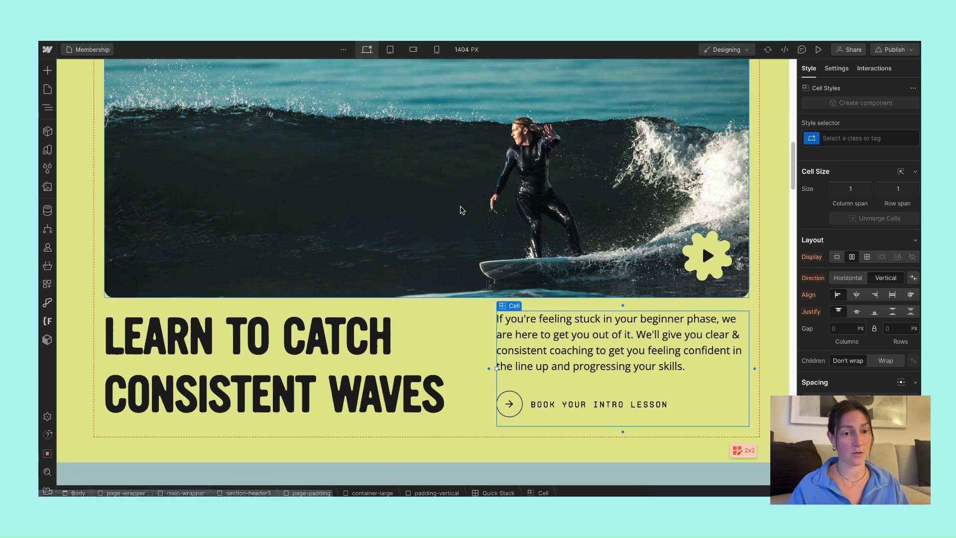
Delete the Div Block holding the paragraph and button from the cell.
scroll(461, 210, down, 1)
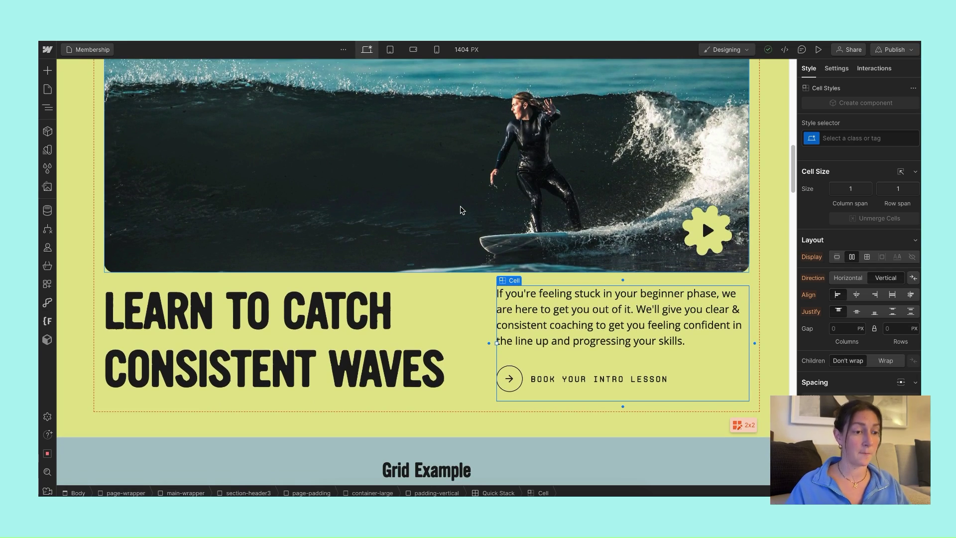
scroll(454, 172, down, 3)
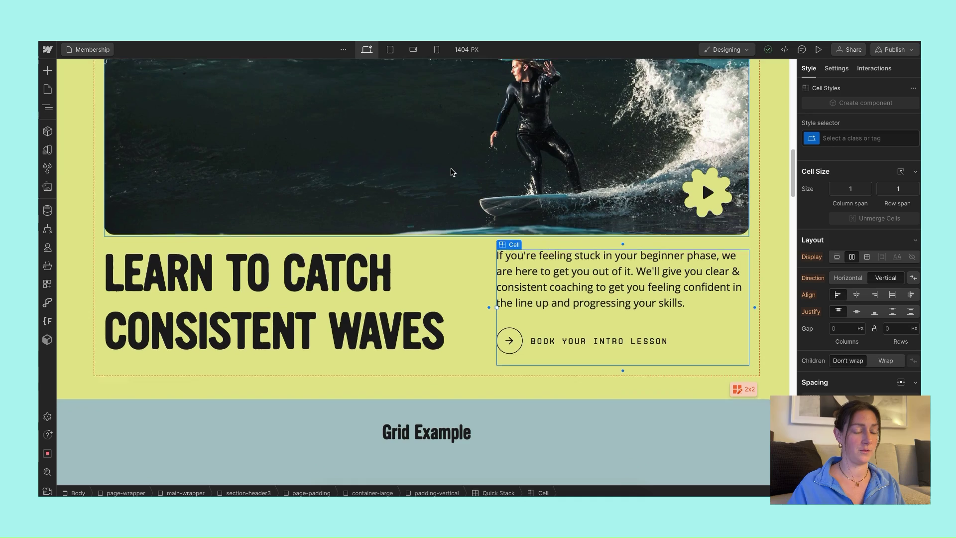
scroll(452, 172, up, 4)
click(622, 343)
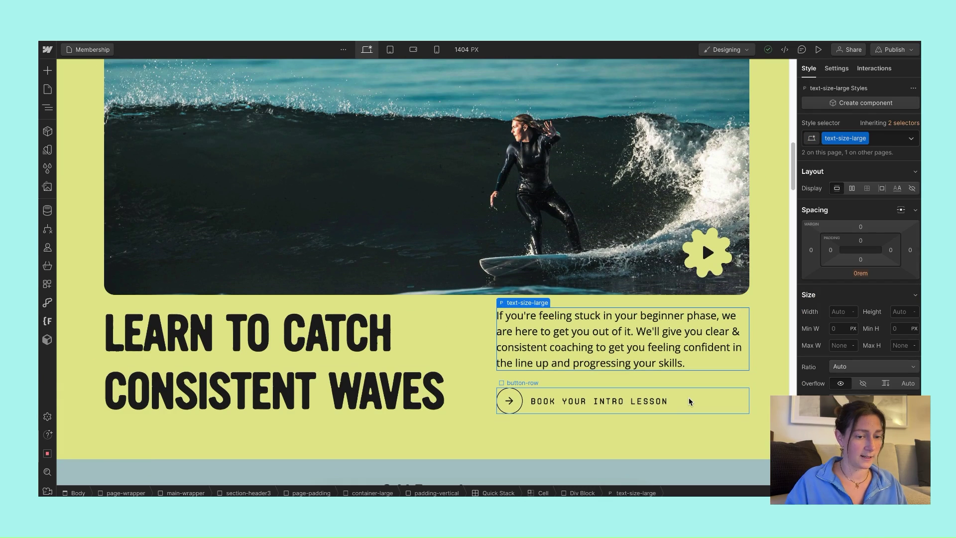
click(584, 493)
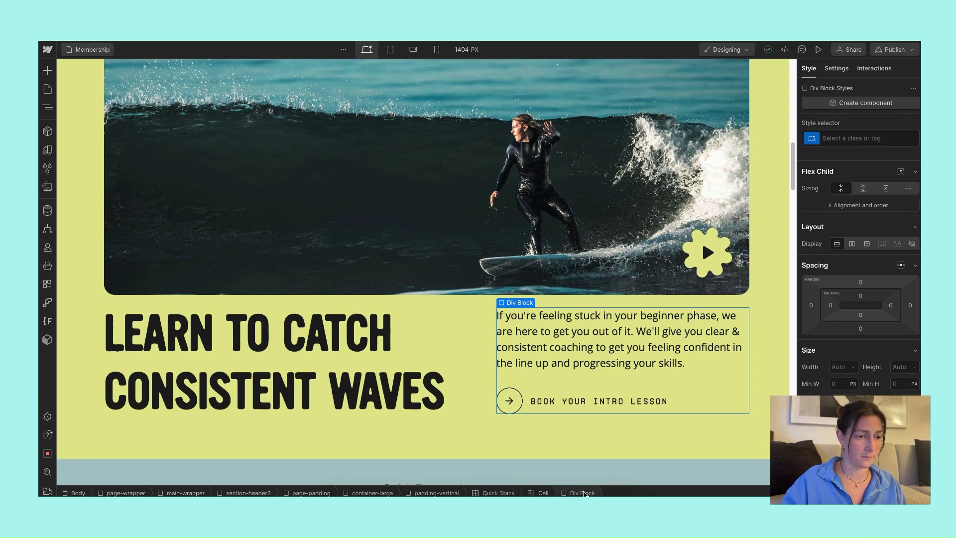
key(Delete)
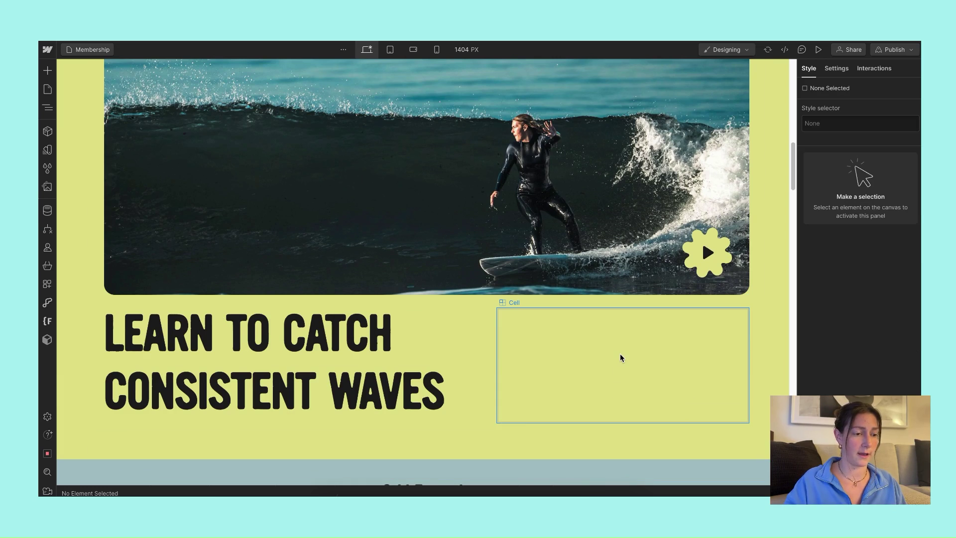
Copy the text-size-large paragraph from the purple hero into the empty cell.
scroll(620, 356, up, 6)
scroll(620, 356, up, 12)
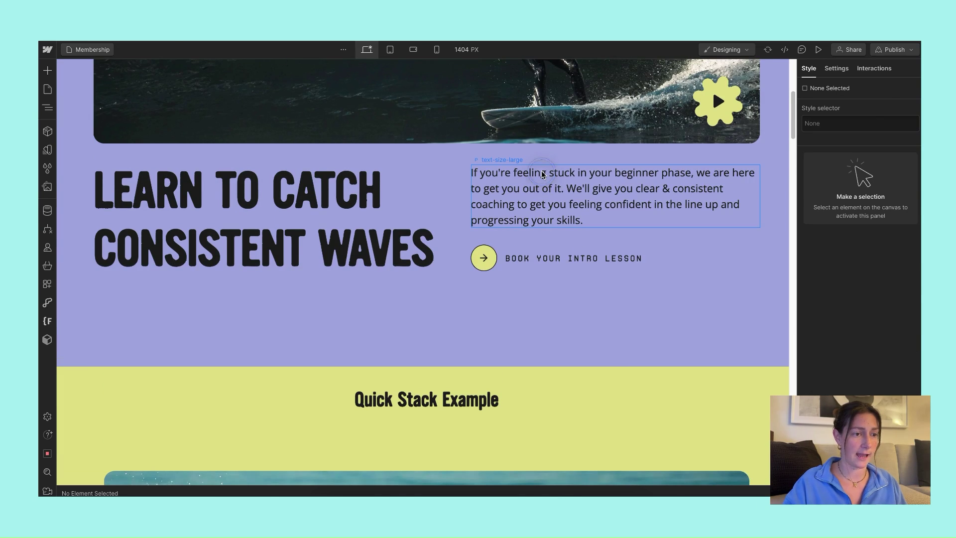
click(543, 175)
scroll(587, 302, down, 13)
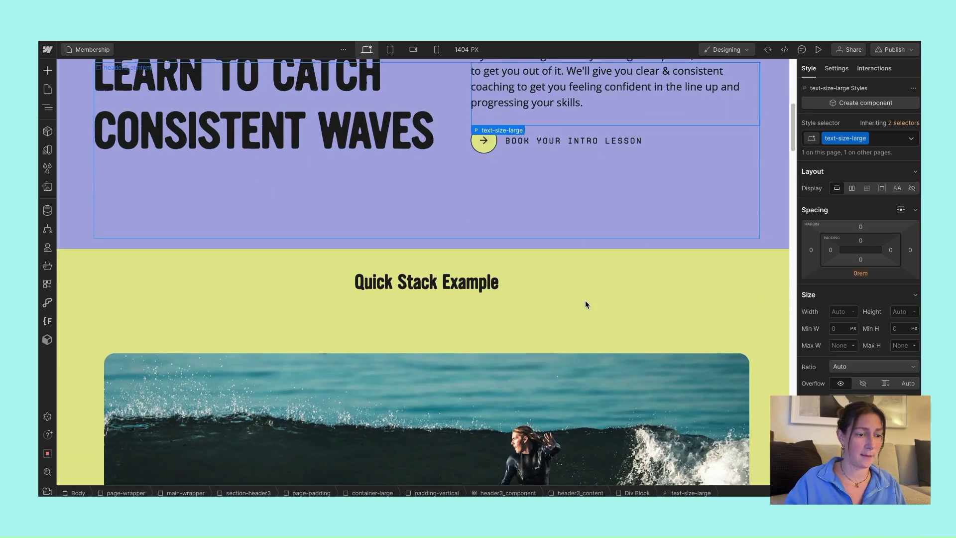
scroll(586, 304, down, 6)
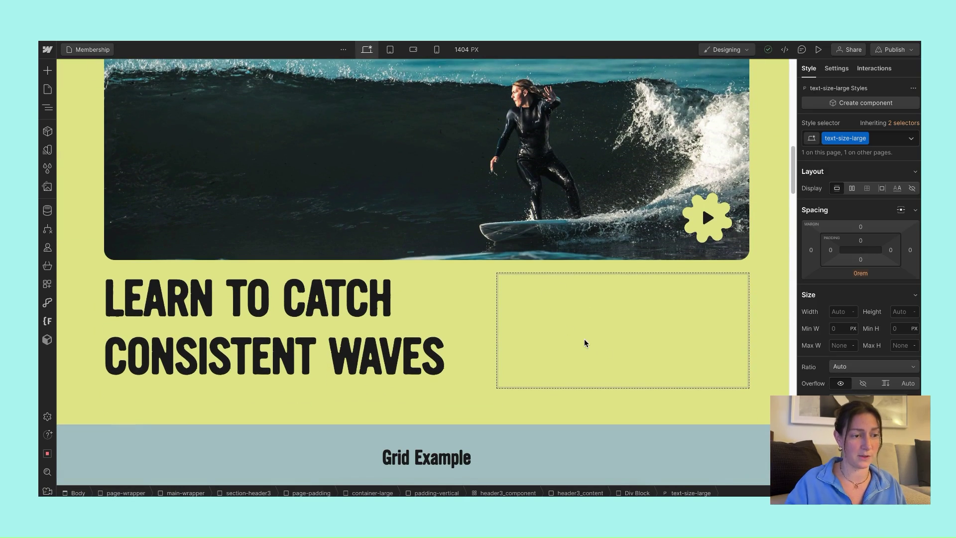
click(562, 315)
key(ctrl+v)
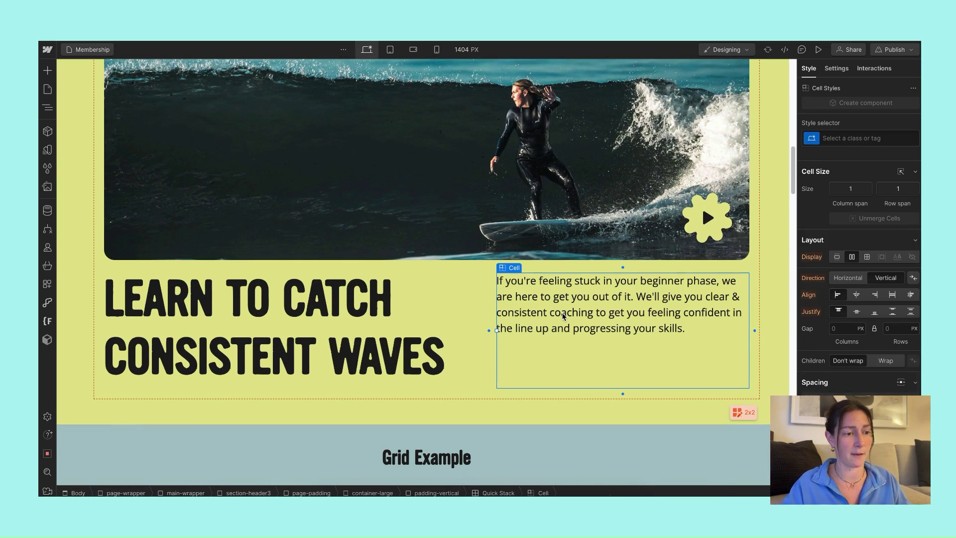
Copy the Book Your Intro Lesson button wrapper and add it beneath the pasted paragraph.
scroll(598, 331, up, 14)
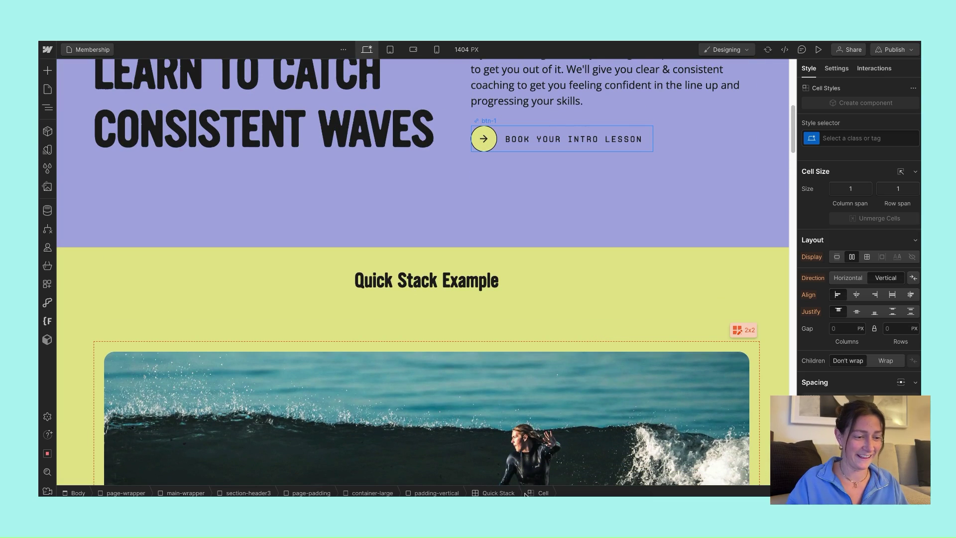
click(572, 139)
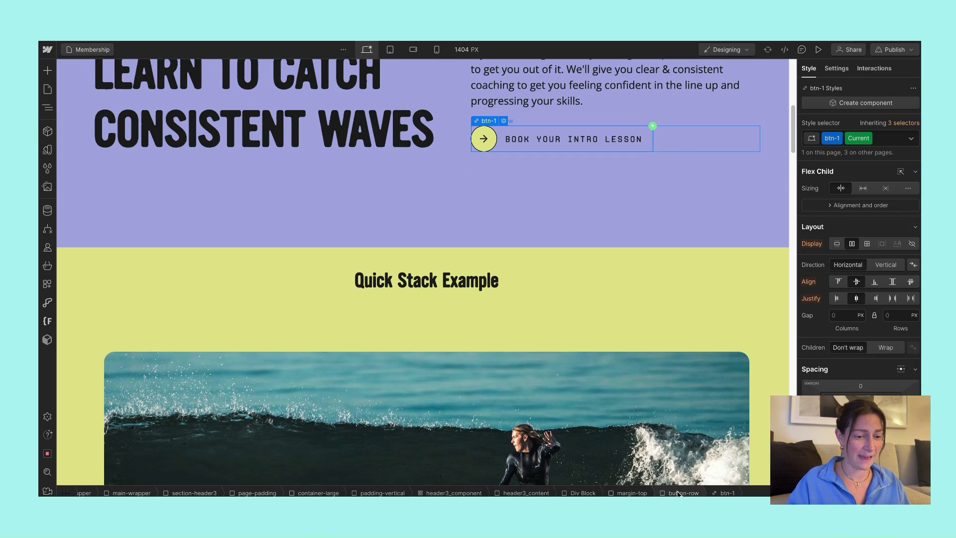
click(645, 493)
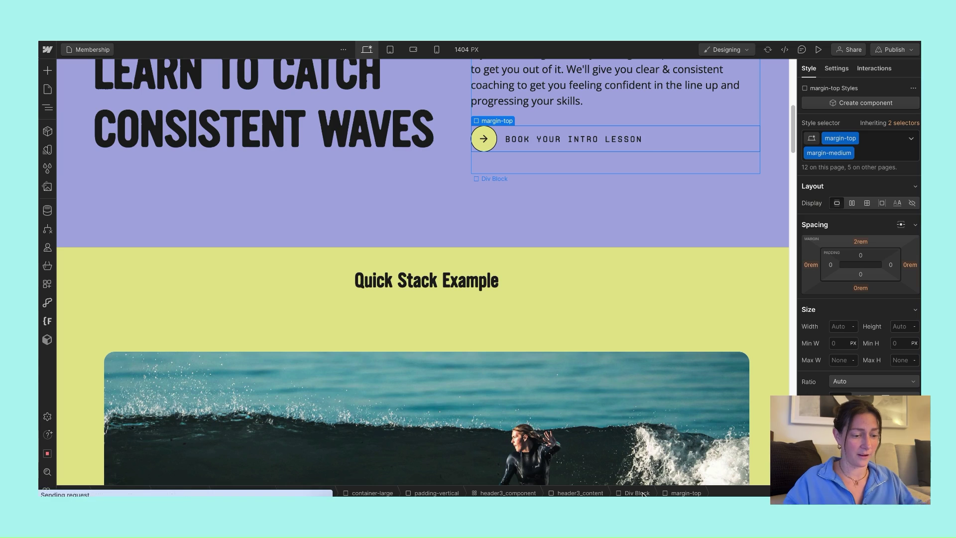
scroll(647, 255, down, 10)
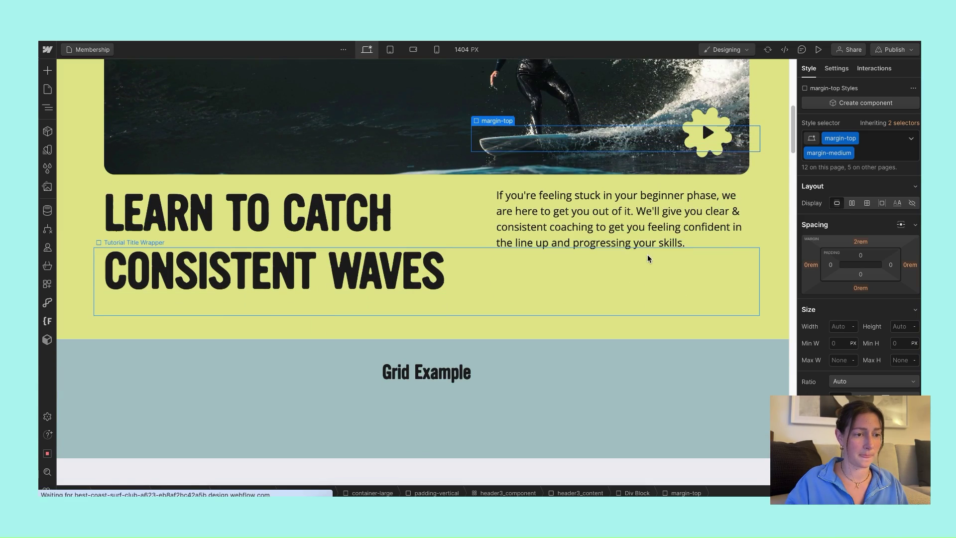
click(591, 178)
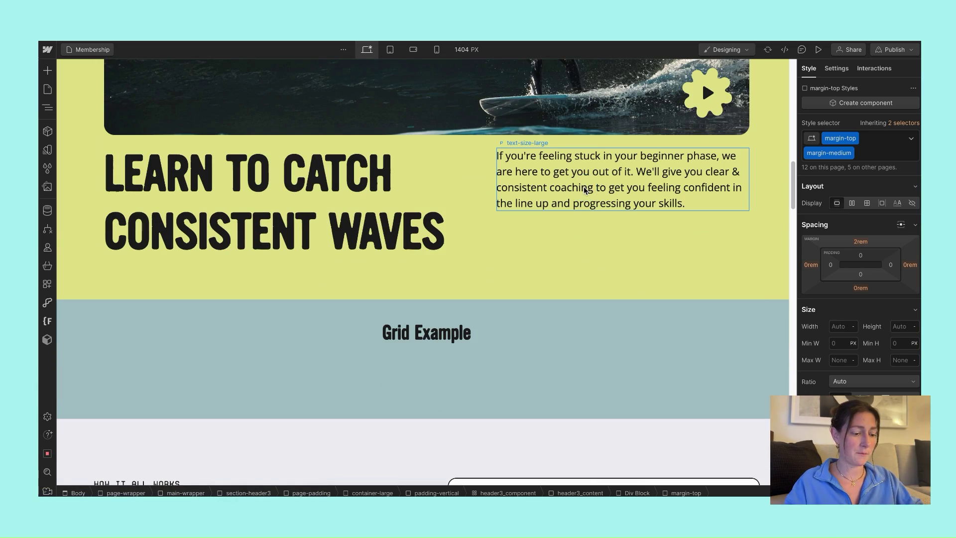
click(711, 245)
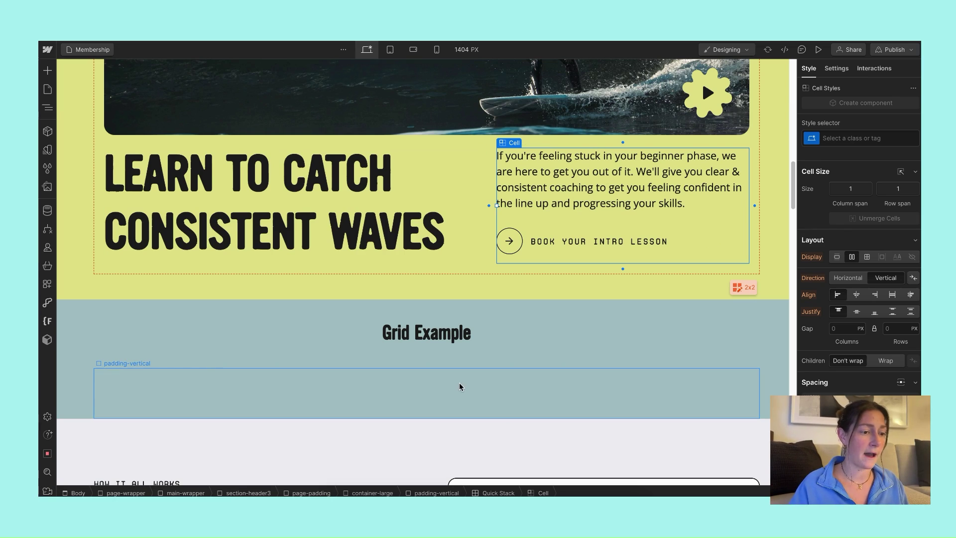
Add a Grid to the empty Grid Example box by searching 'g'.
scroll(454, 380, down, 1)
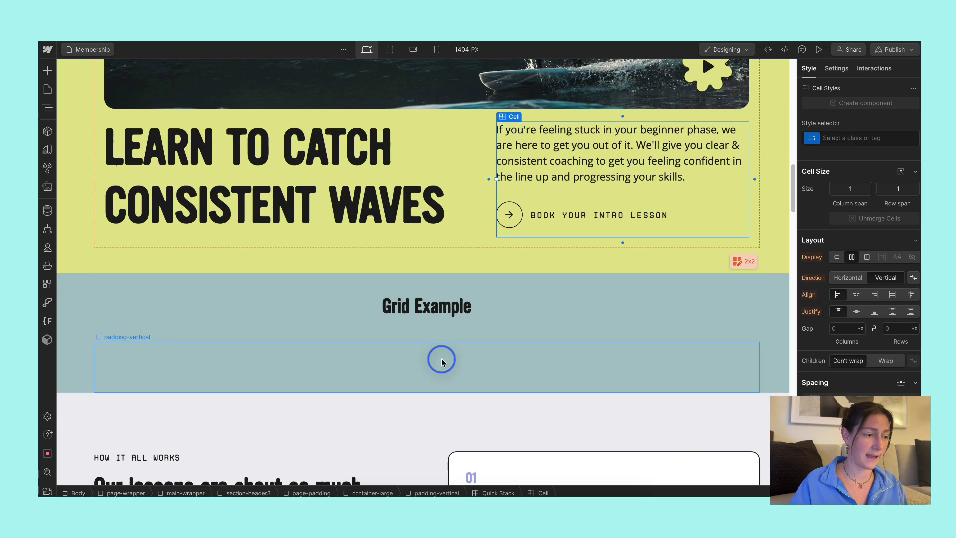
click(441, 359)
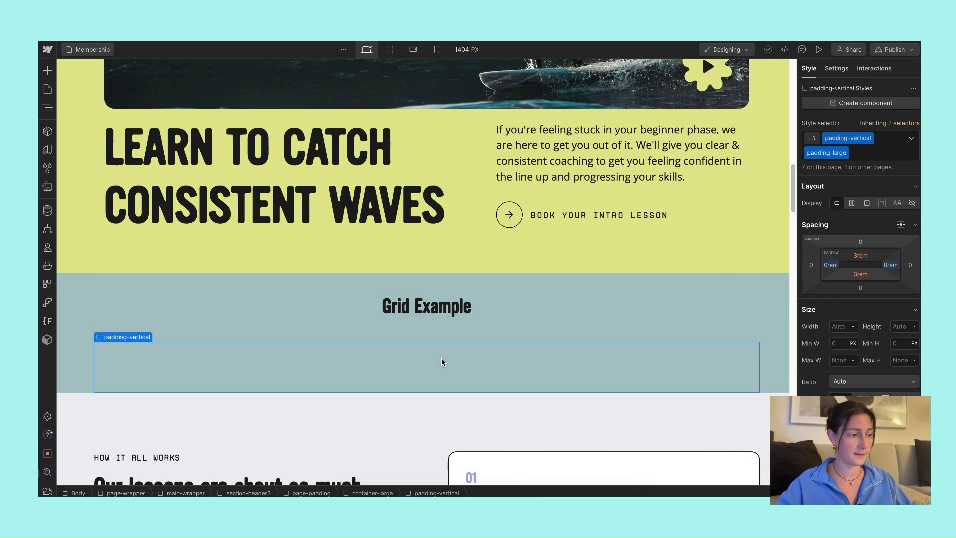
key(super+e)
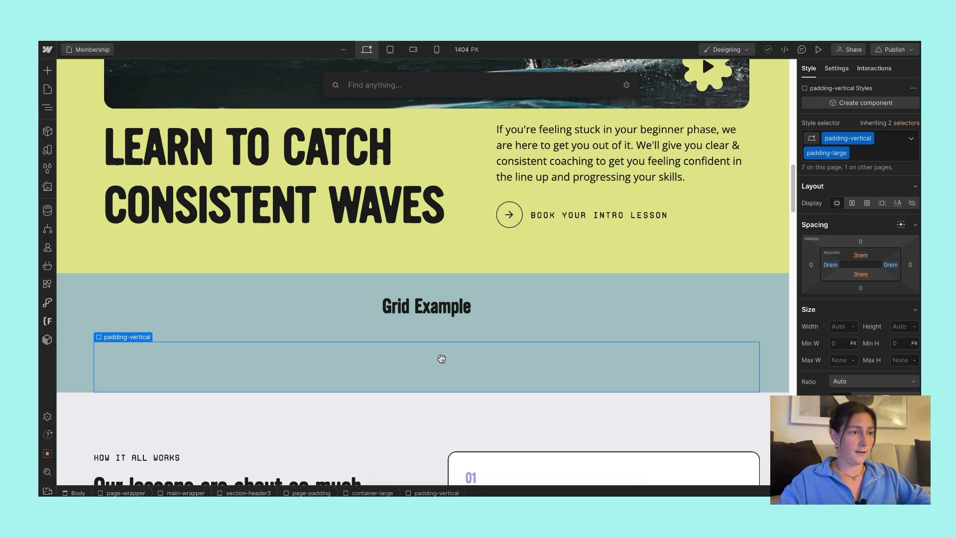
text(g)
click(349, 139)
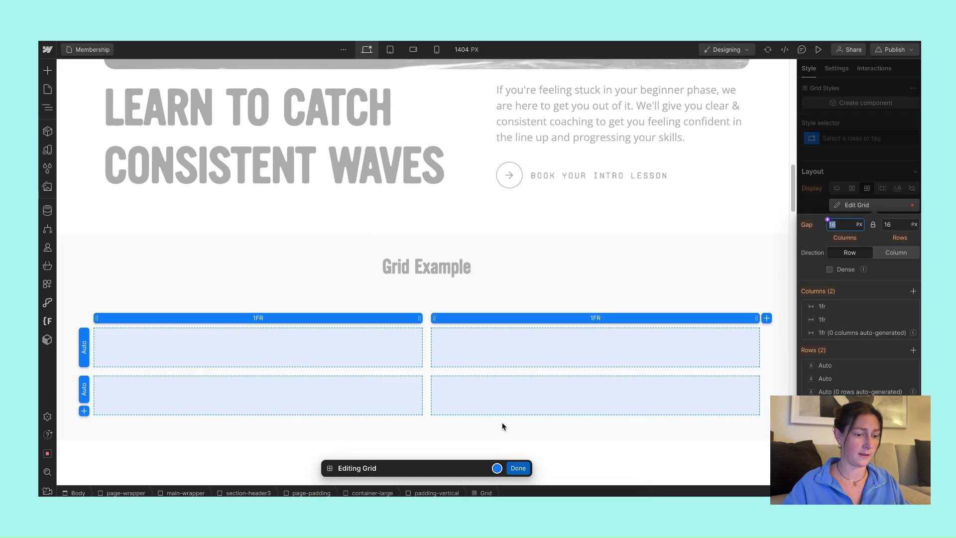
click(521, 467)
Copy the hero video lightbox, select the new grid, then select the hero's paragraph-and-button cell.
scroll(450, 179, up, 5)
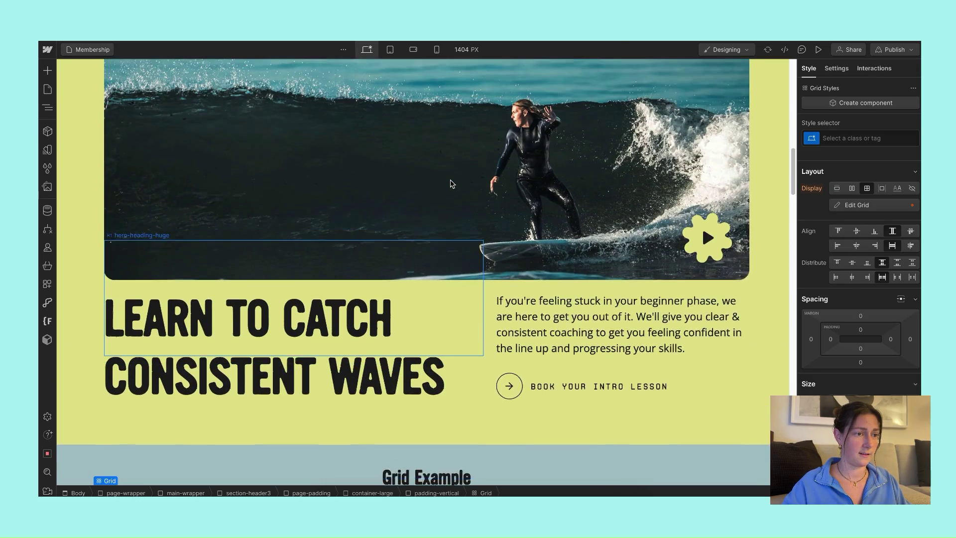
click(427, 153)
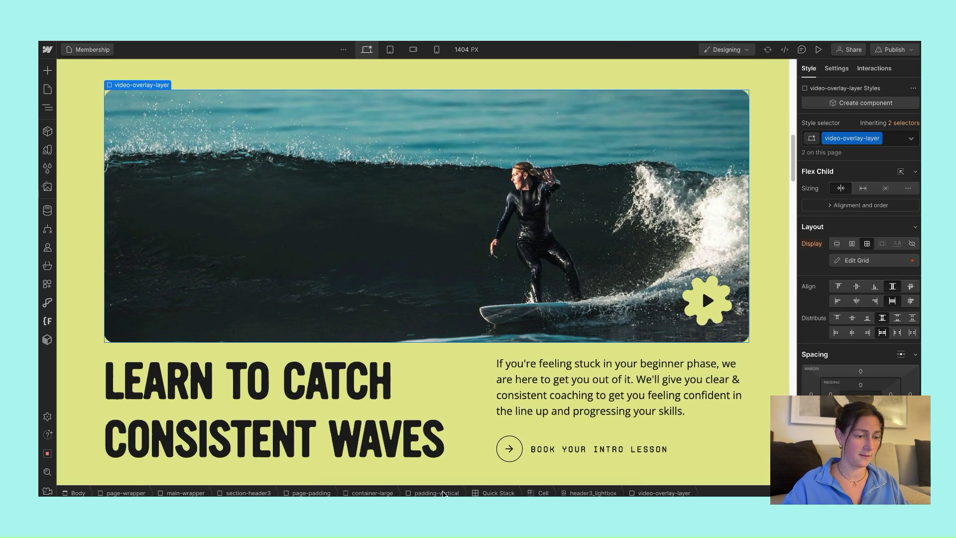
click(590, 492)
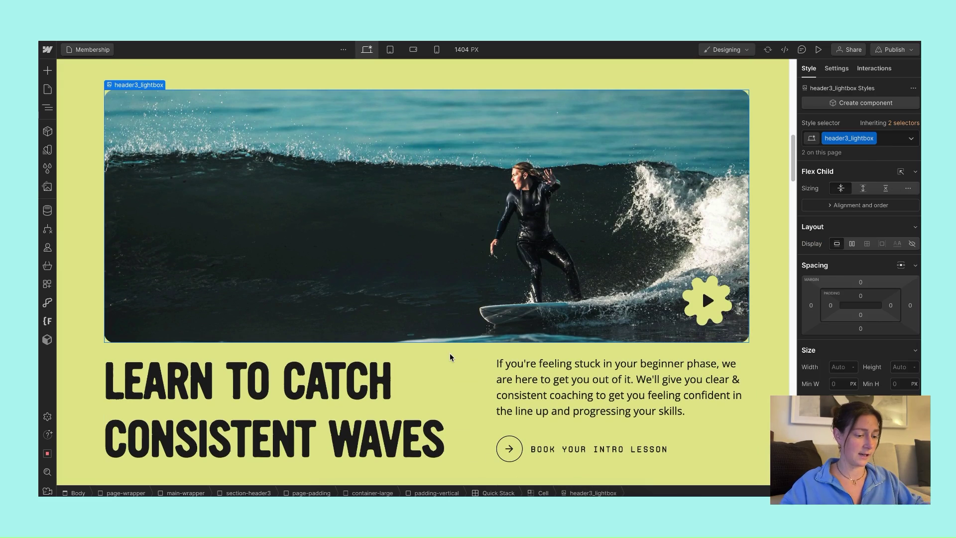
scroll(361, 234, down, 5)
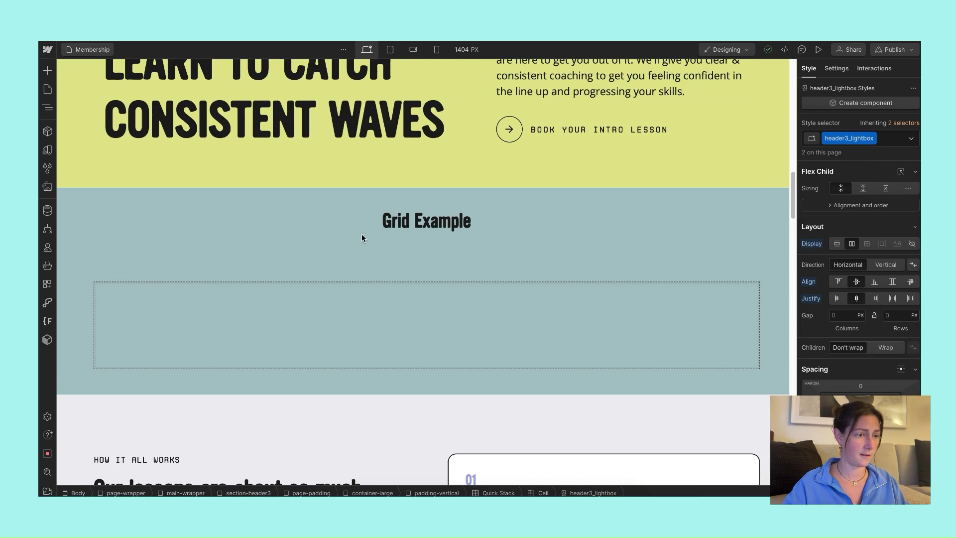
click(301, 307)
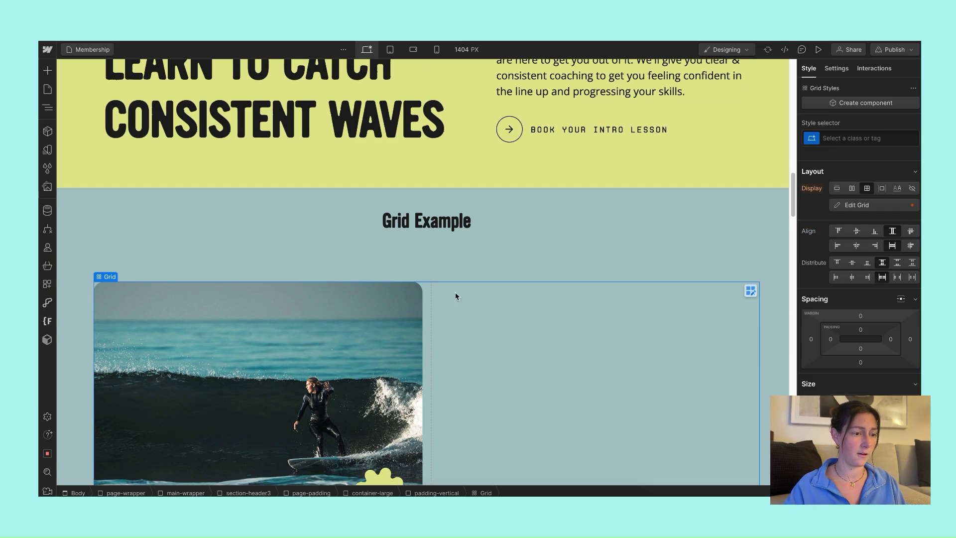
scroll(439, 294, up, 3)
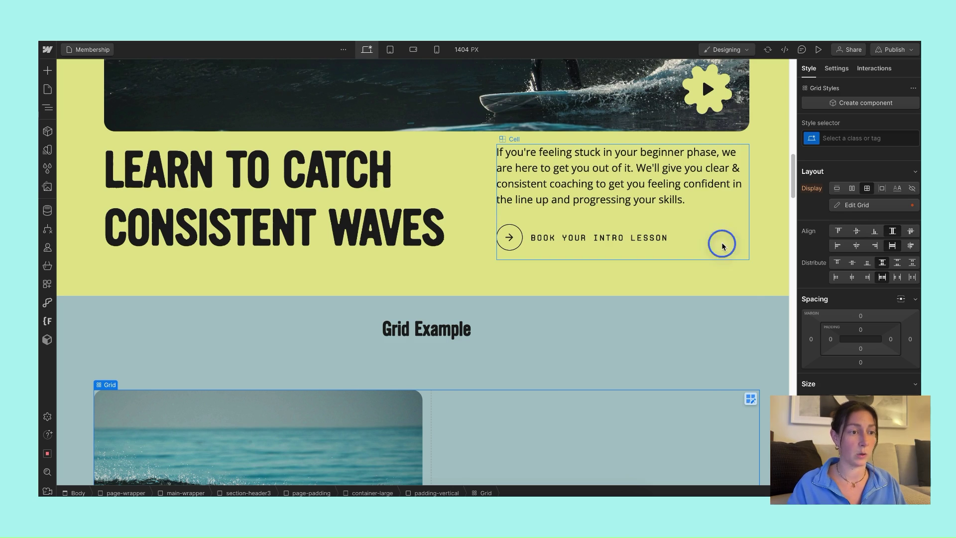
click(722, 243)
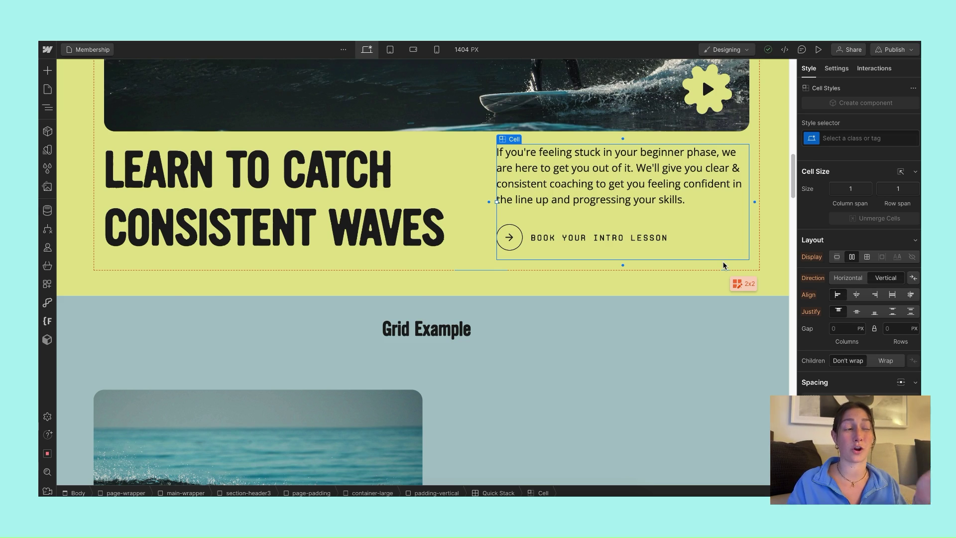
scroll(723, 265, up, 3)
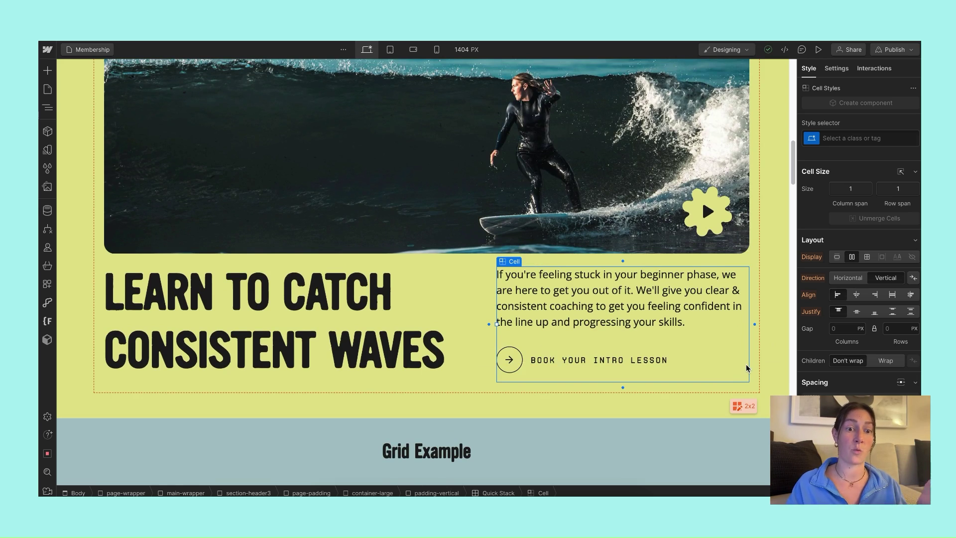
click(726, 392)
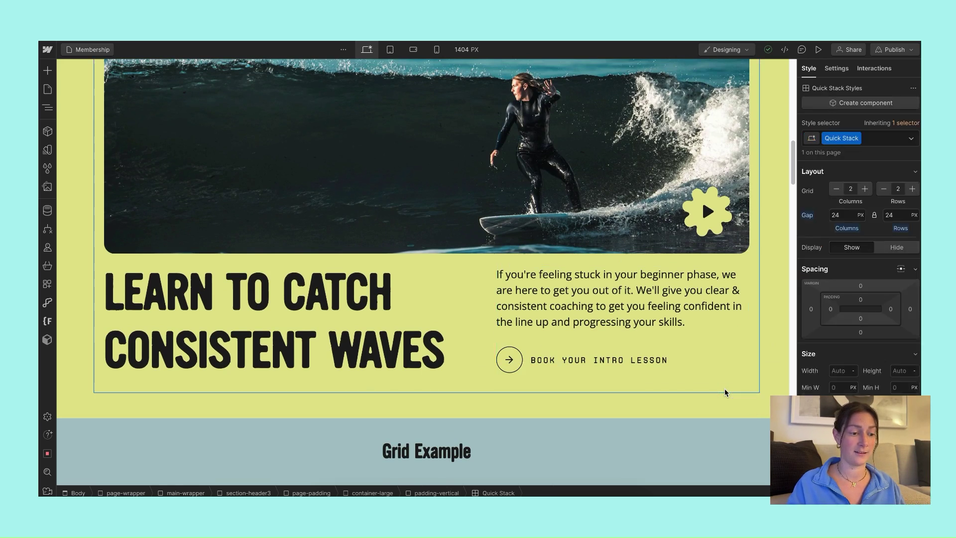
click(495, 492)
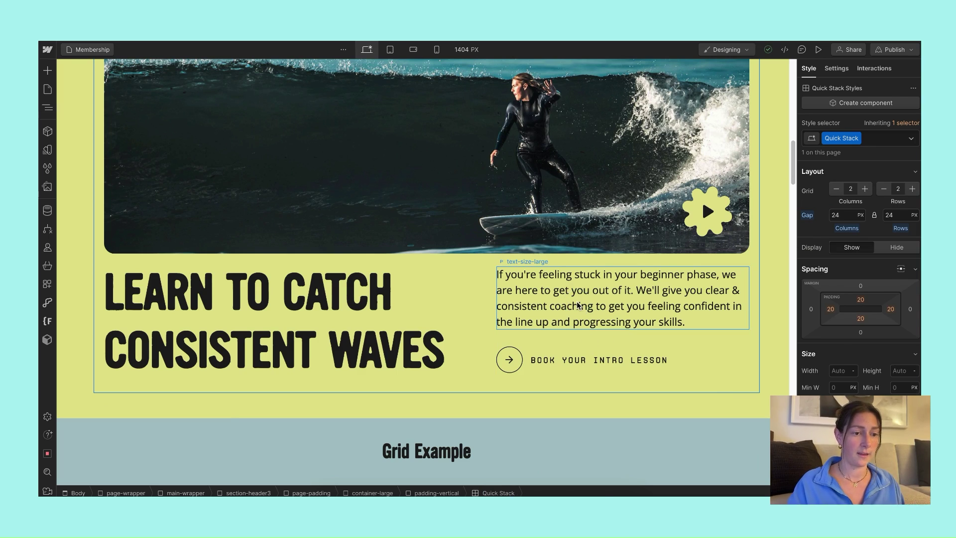
click(713, 355)
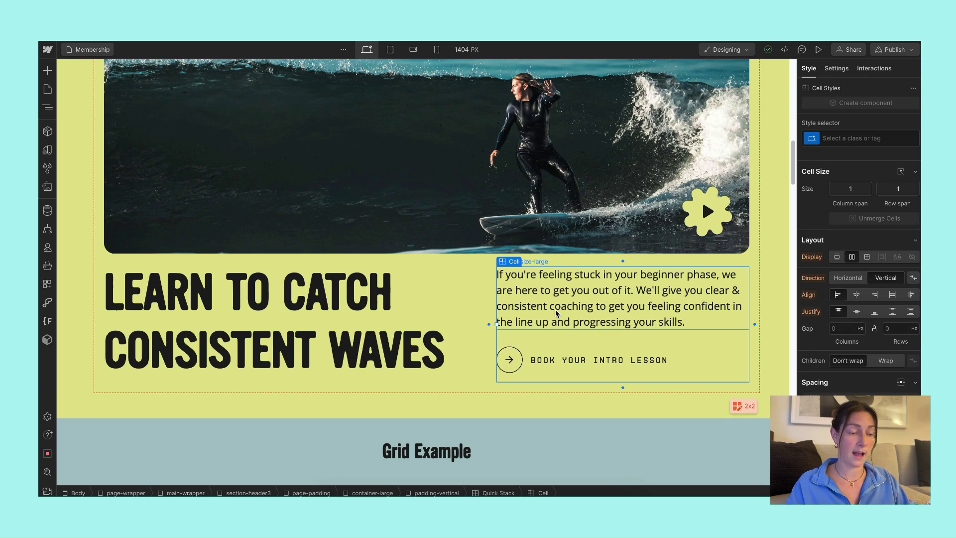
scroll(608, 342, down, 3)
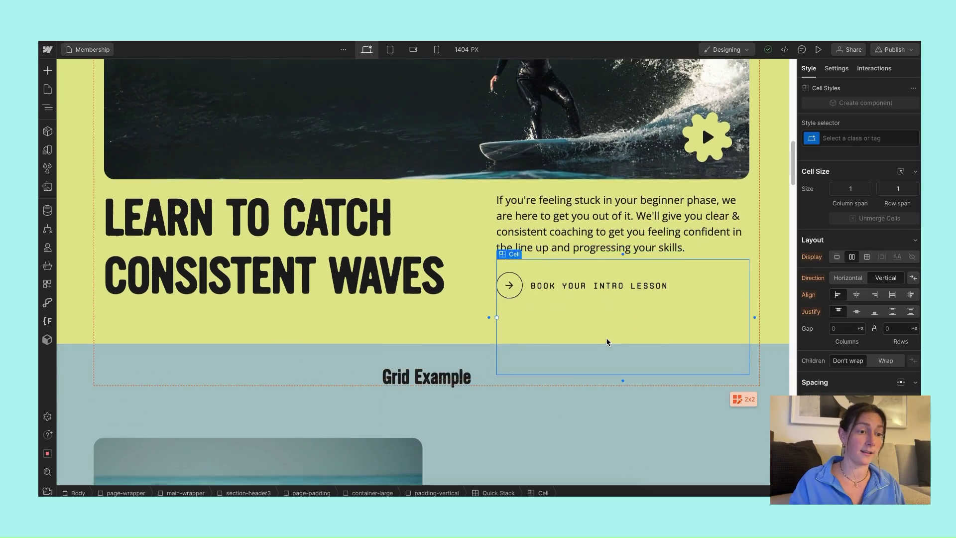
scroll(607, 341, down, 10)
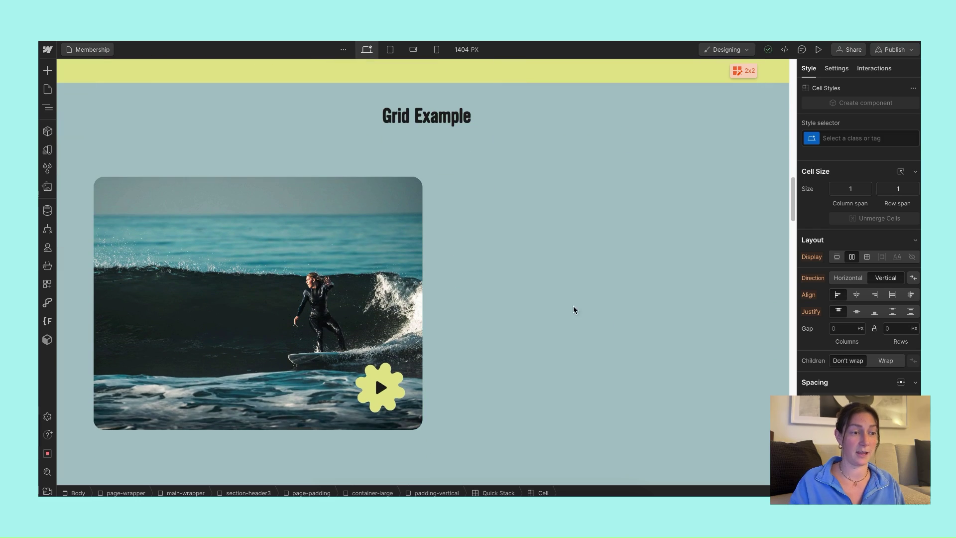
click(521, 264)
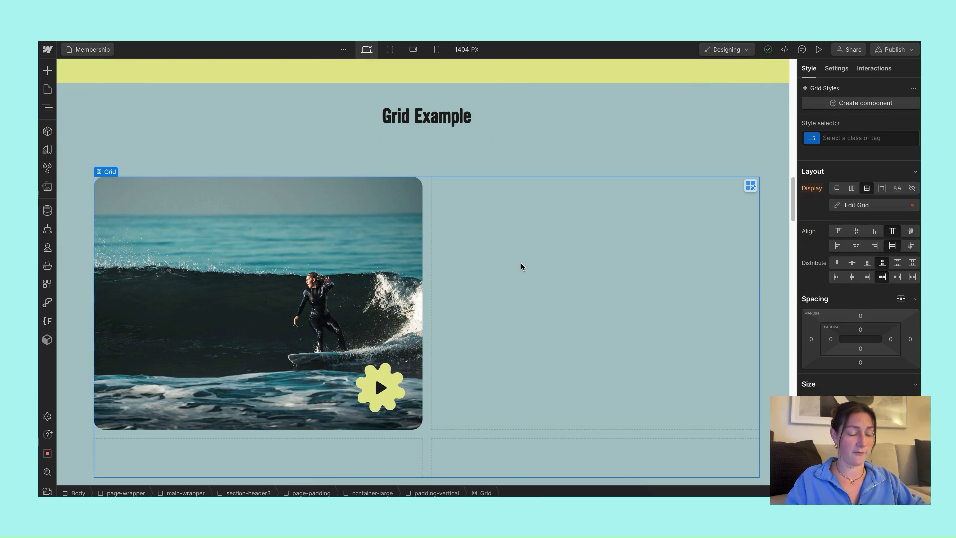
key(ctrl+v)
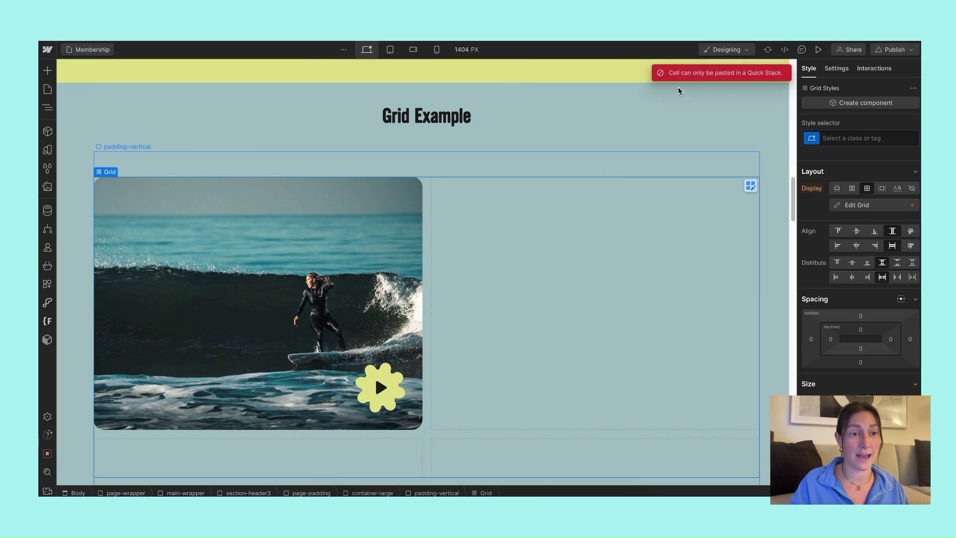
scroll(676, 266, up, 5)
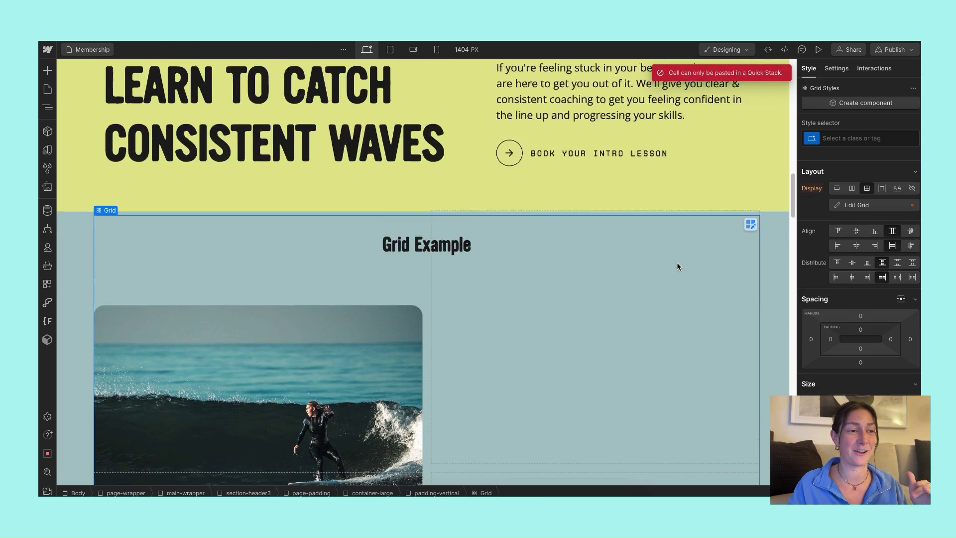
scroll(677, 267, down, 4)
scroll(677, 267, up, 5)
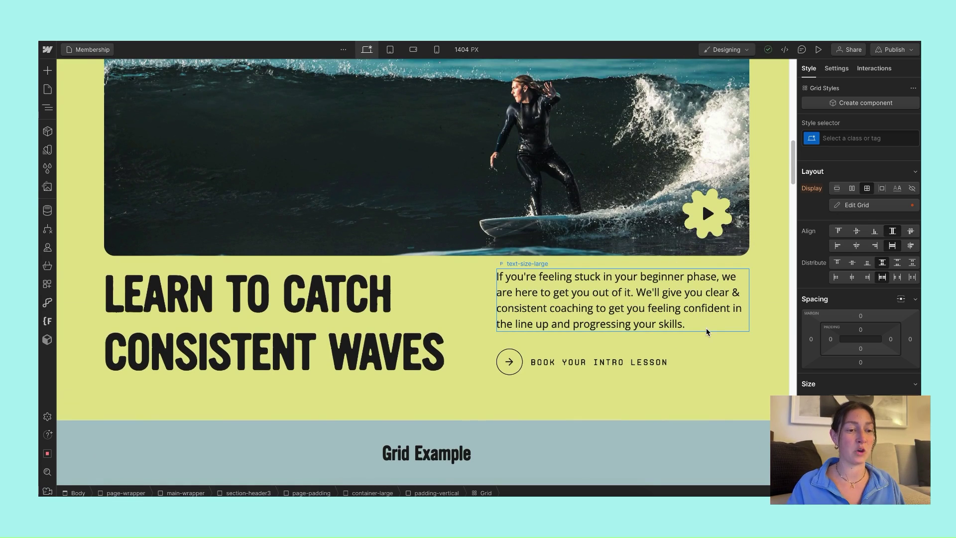
click(701, 342)
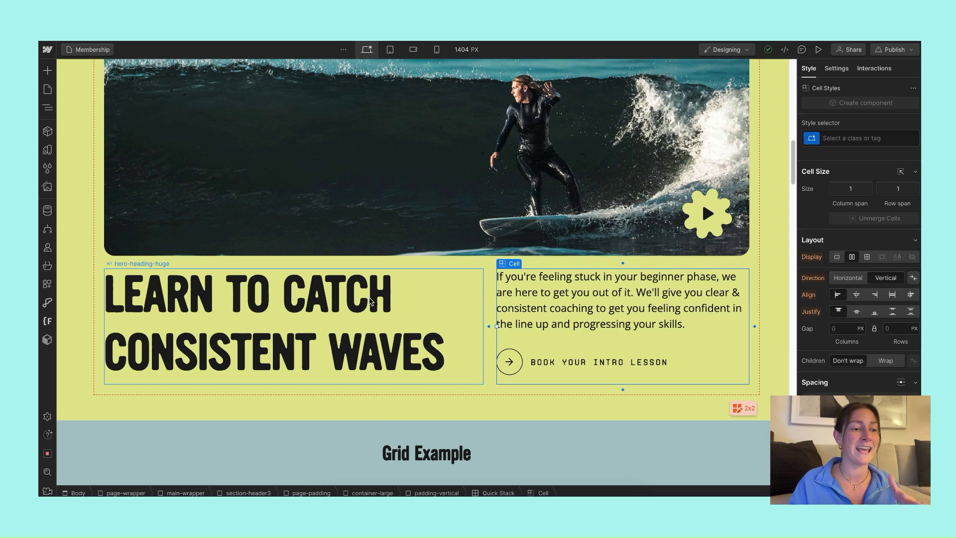
click(48, 112)
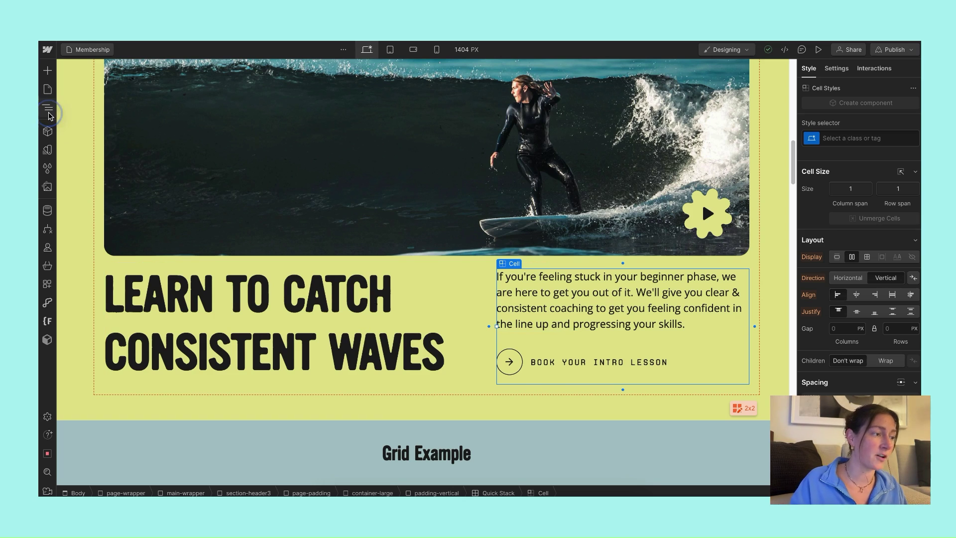
click(98, 328)
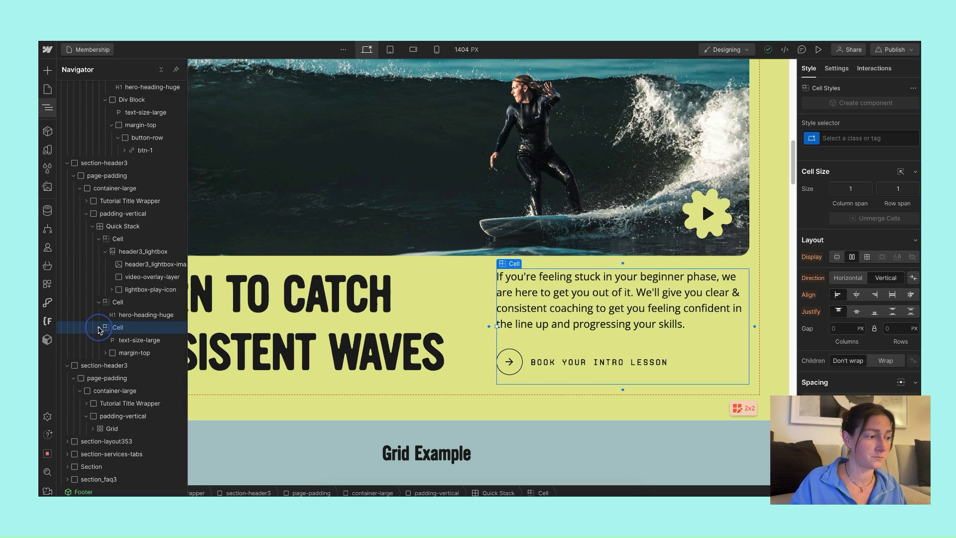
click(99, 301)
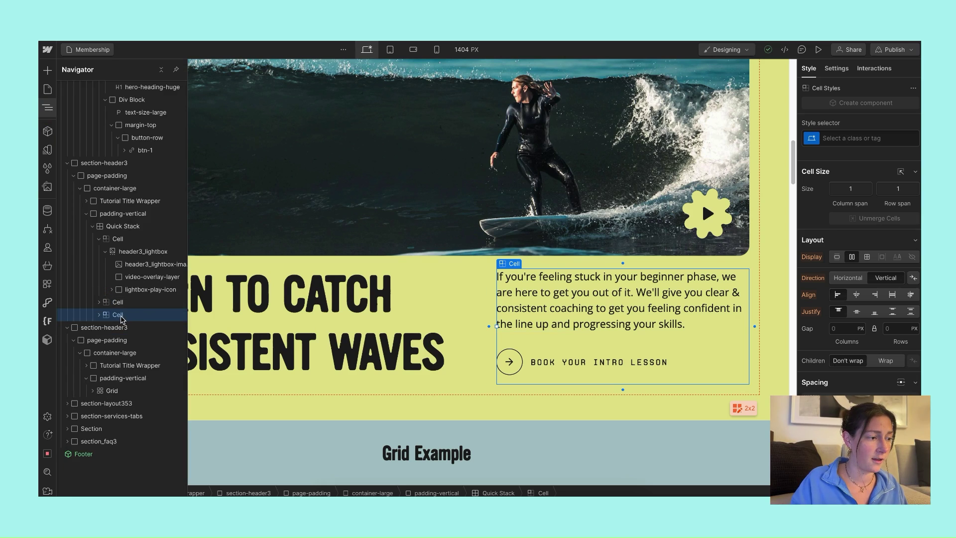
drag(120, 307, 119, 297)
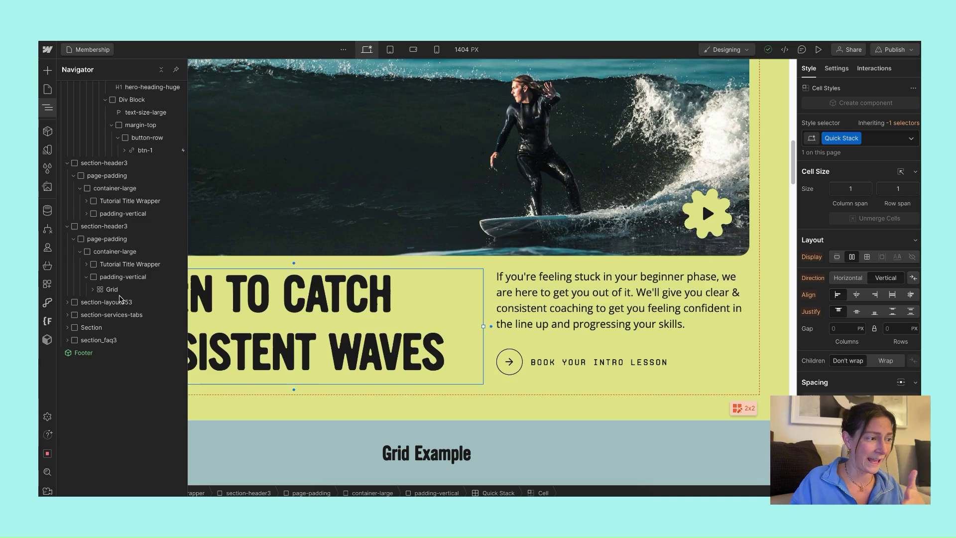
click(535, 303)
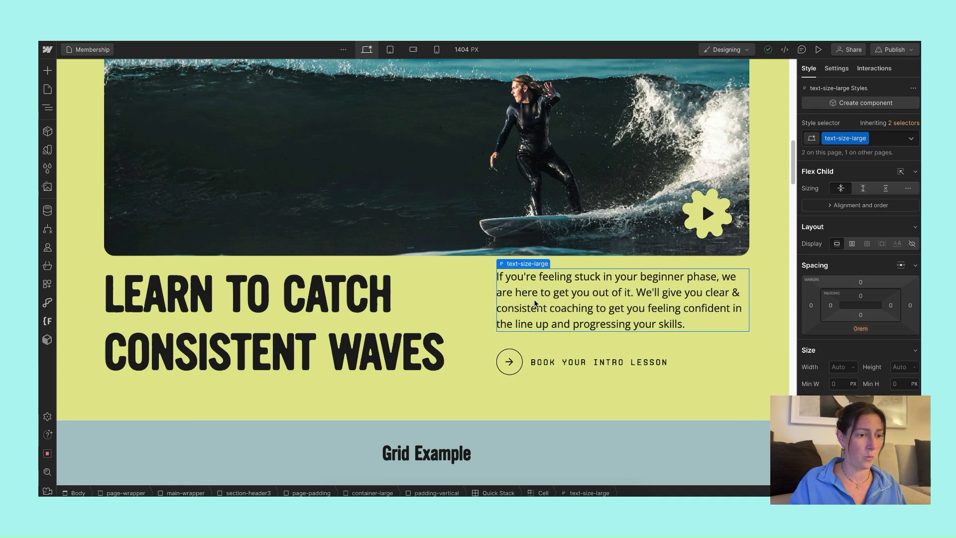
scroll(534, 303, down, 5)
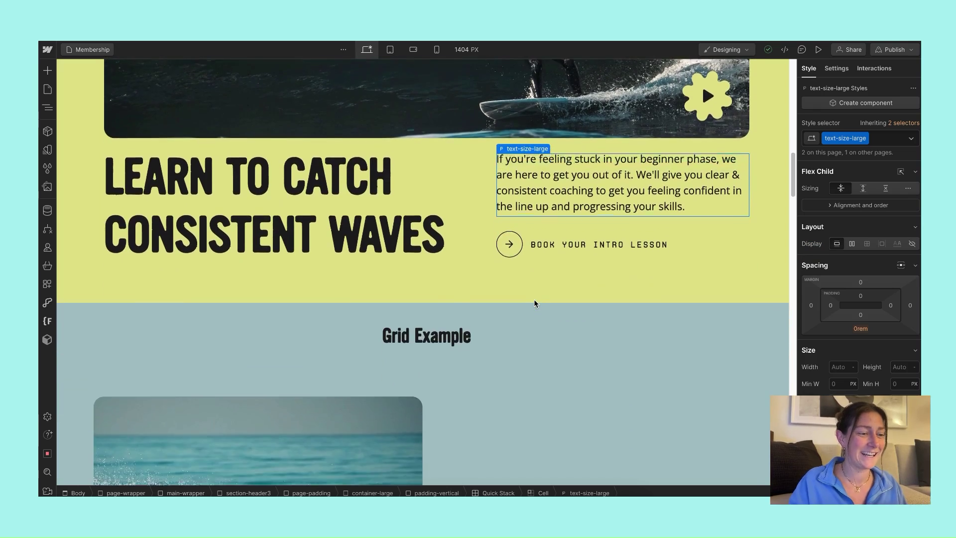
scroll(535, 303, down, 1)
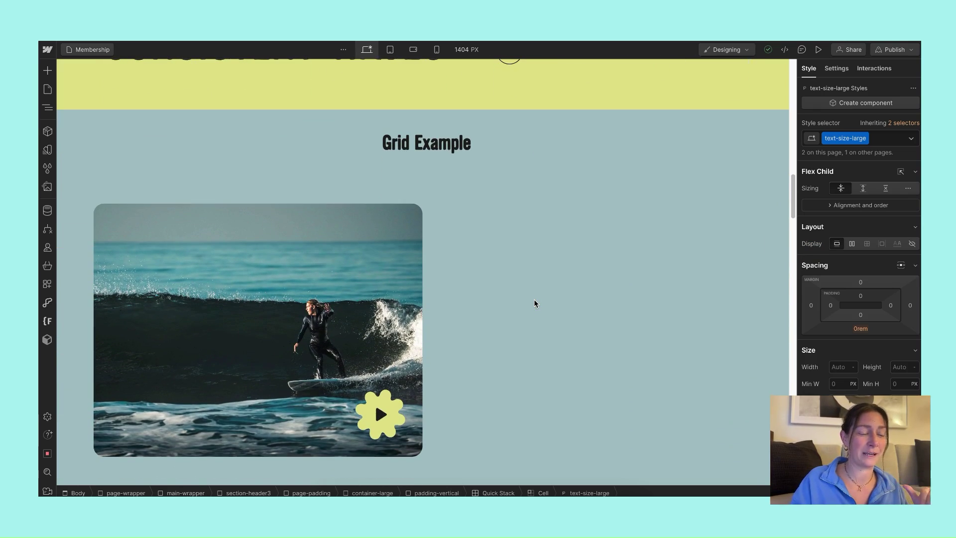
click(471, 262)
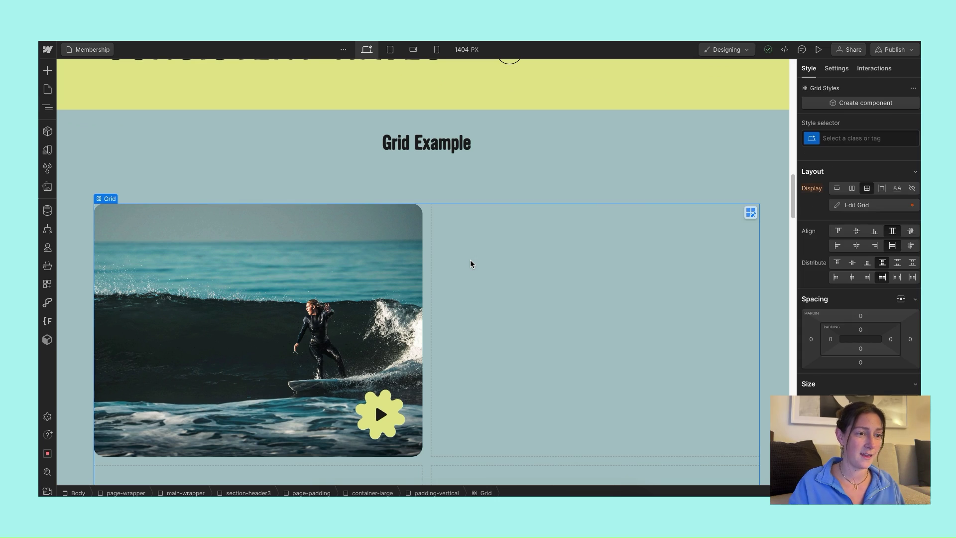
scroll(511, 299, up, 7)
scroll(511, 298, up, 10)
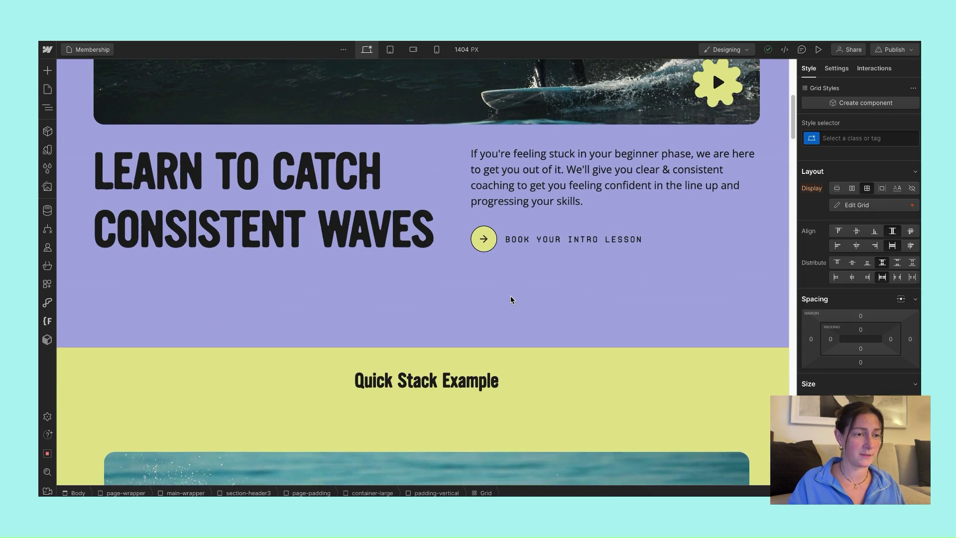
click(535, 193)
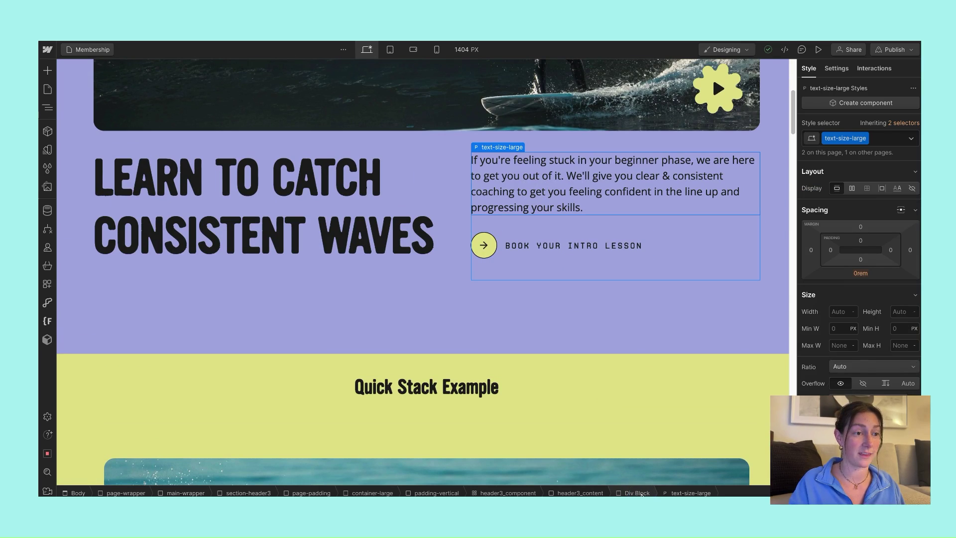
click(639, 493)
scroll(578, 307, down, 5)
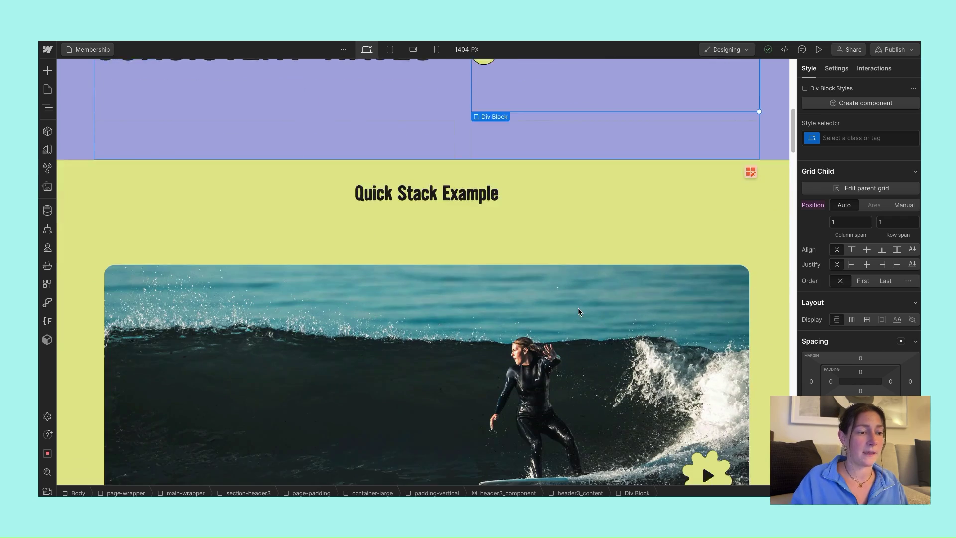
scroll(545, 214, down, 3)
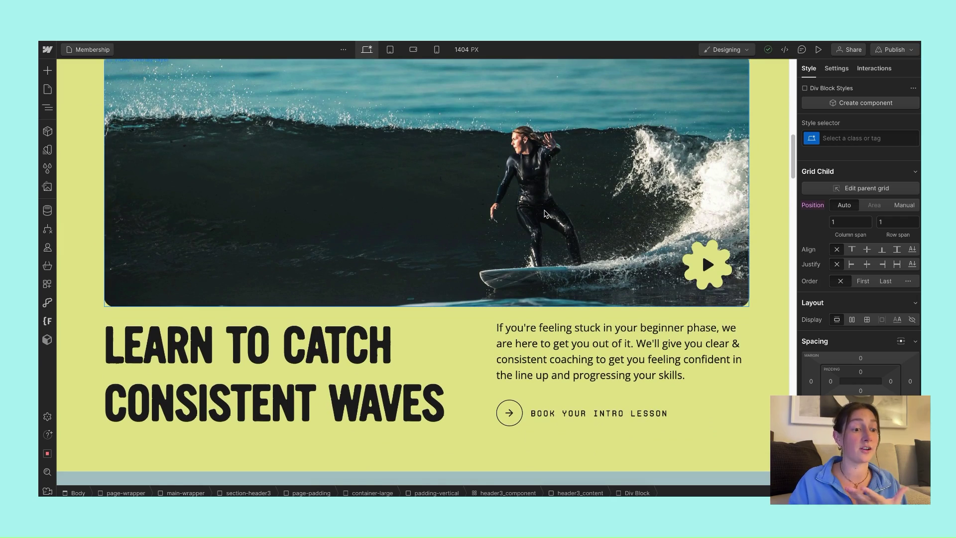
scroll(544, 214, down, 1)
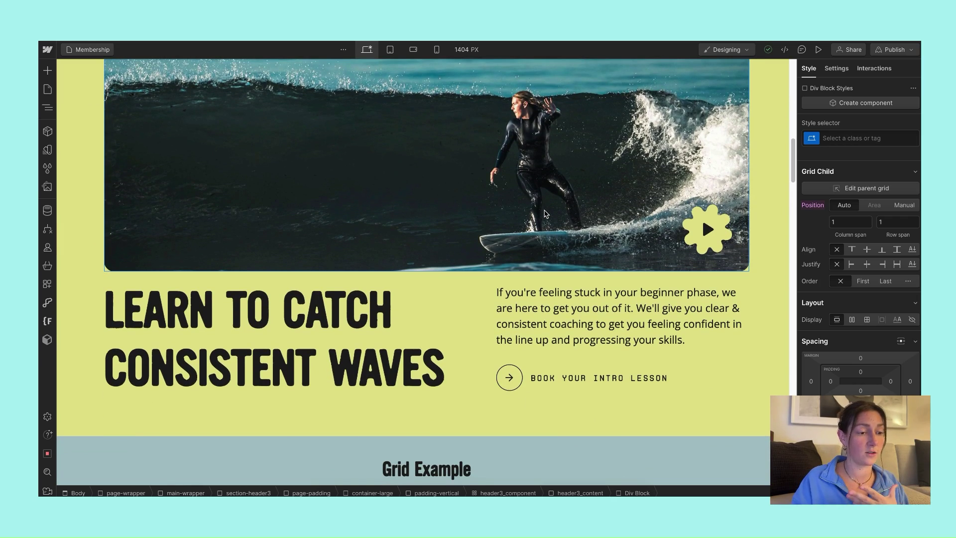
scroll(545, 214, down, 1)
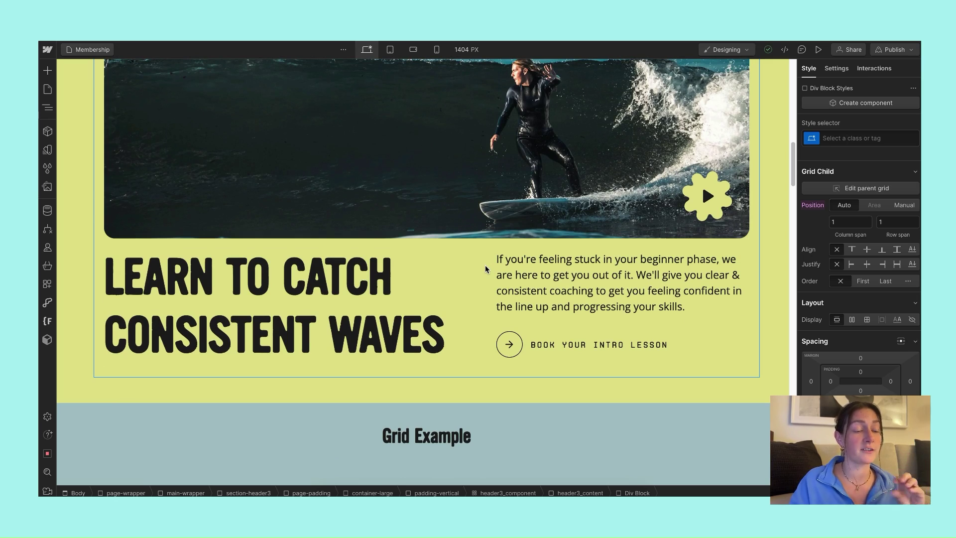
scroll(485, 269, down, 3)
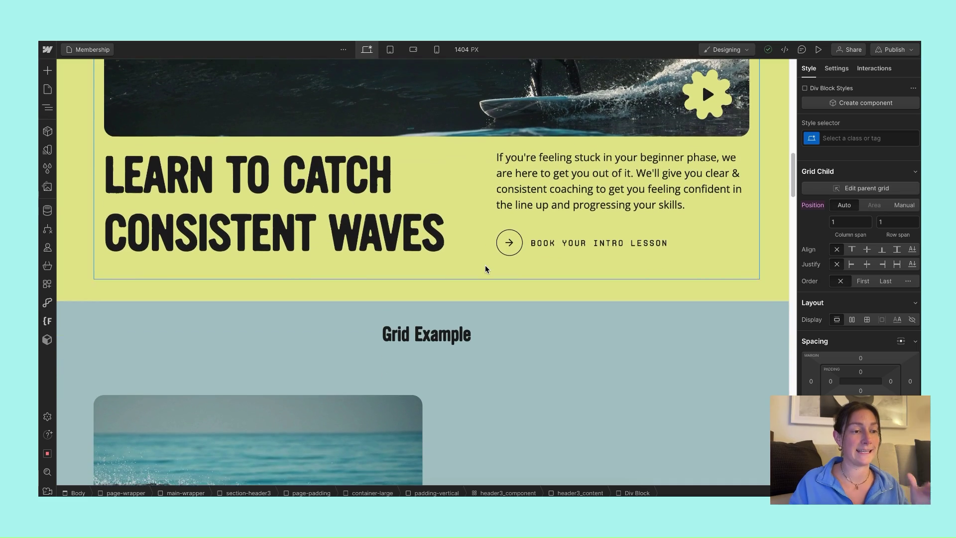
scroll(485, 265, down, 5)
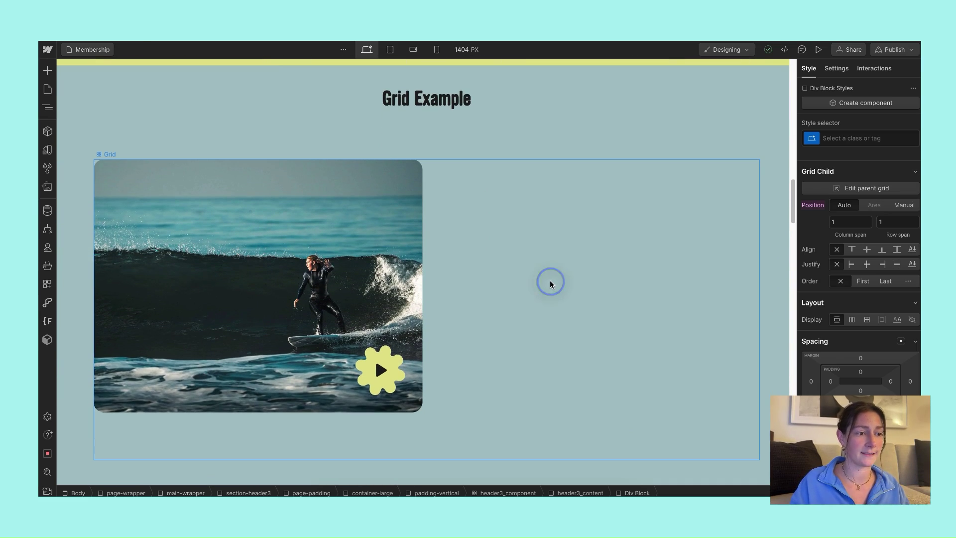
click(550, 283)
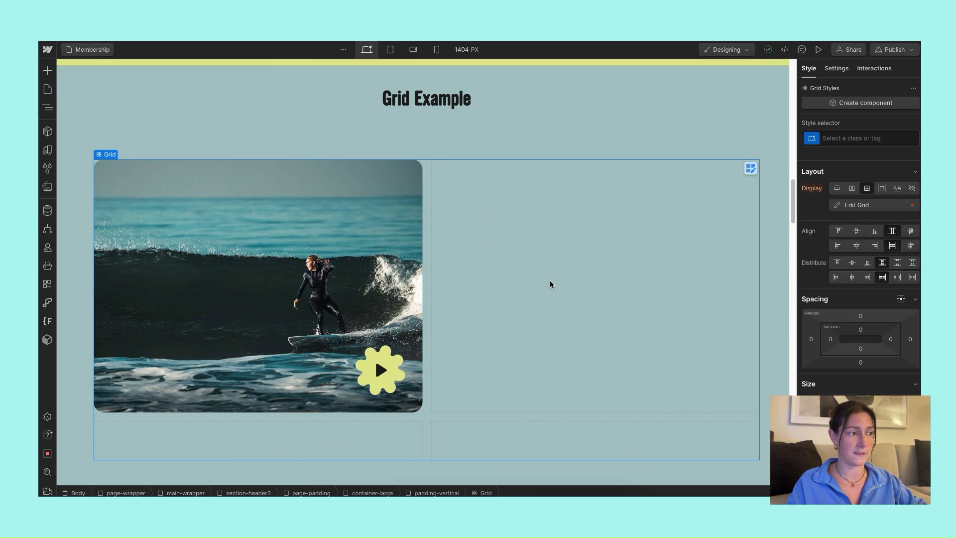
Paste the paragraph-and-button Div Block into the grid's empty right cell.
key(ctrl+v)
scroll(550, 279, down, 1)
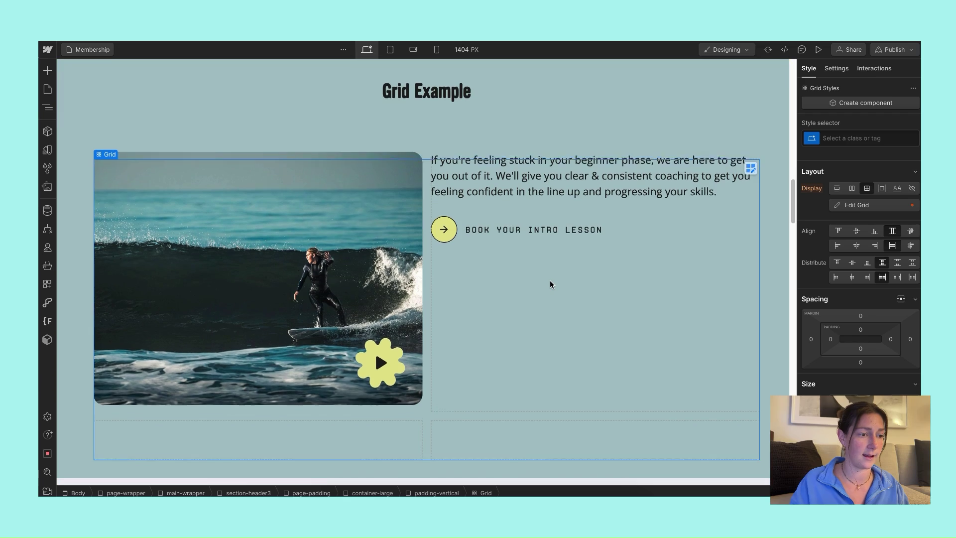
click(383, 186)
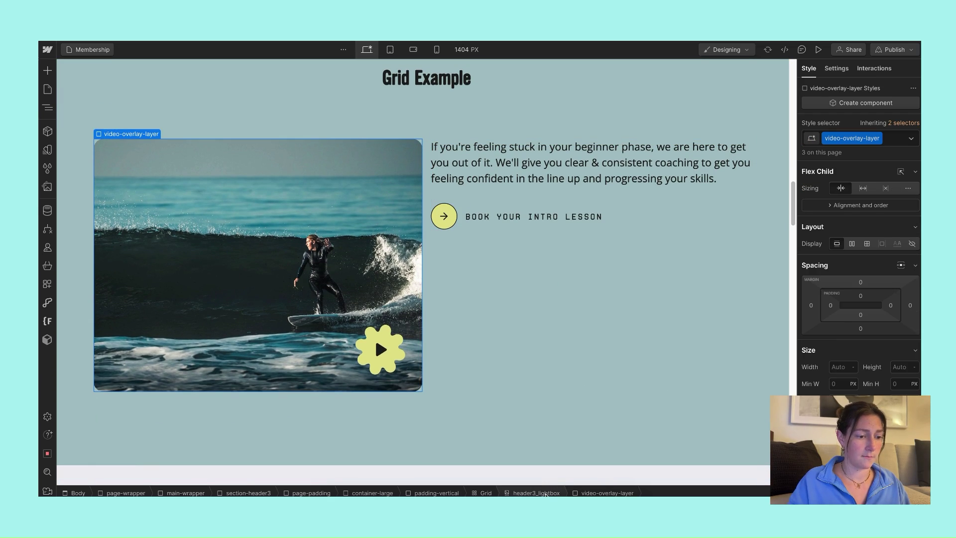
Set the header3_lightbox surf video's Grid Child column span to 2.
click(536, 493)
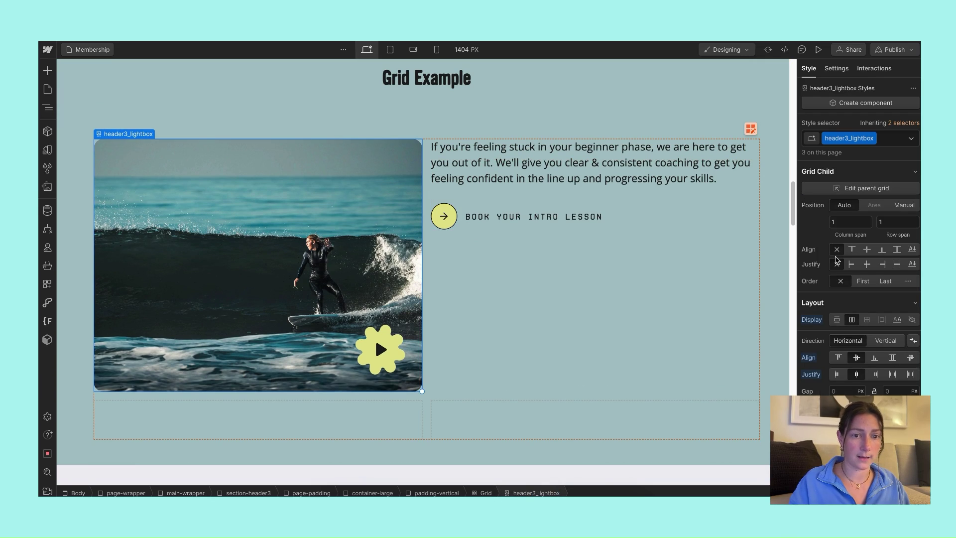
click(843, 222)
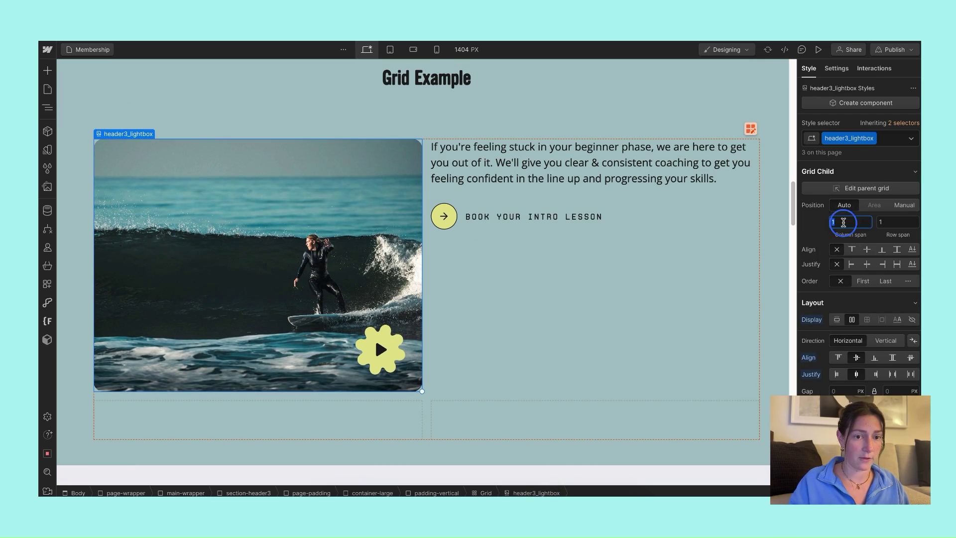
text(2)
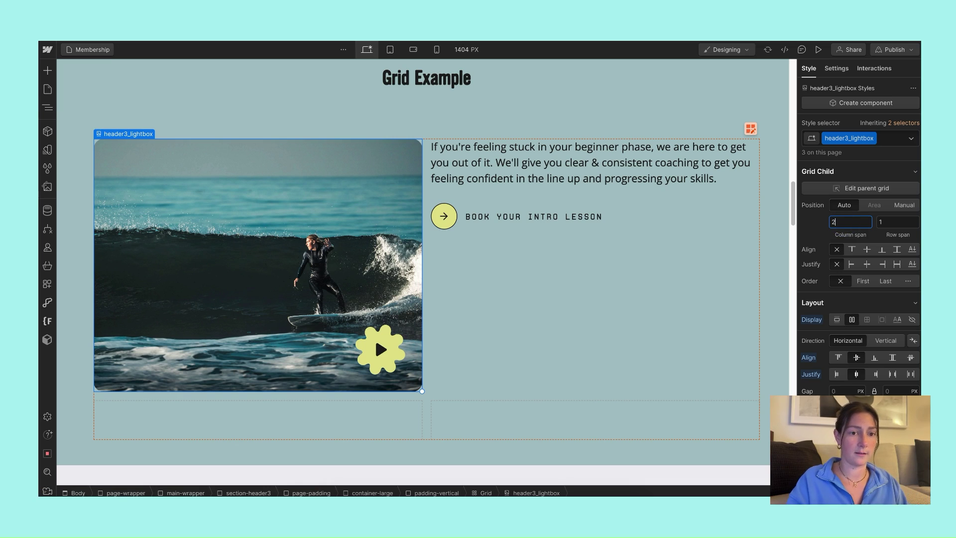
scroll(518, 202, down, 3)
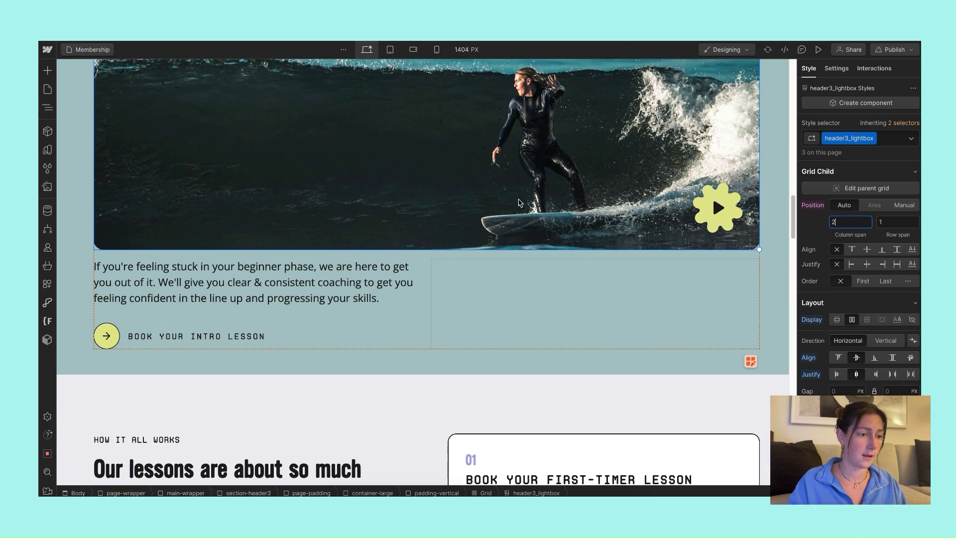
scroll(503, 326, up, 8)
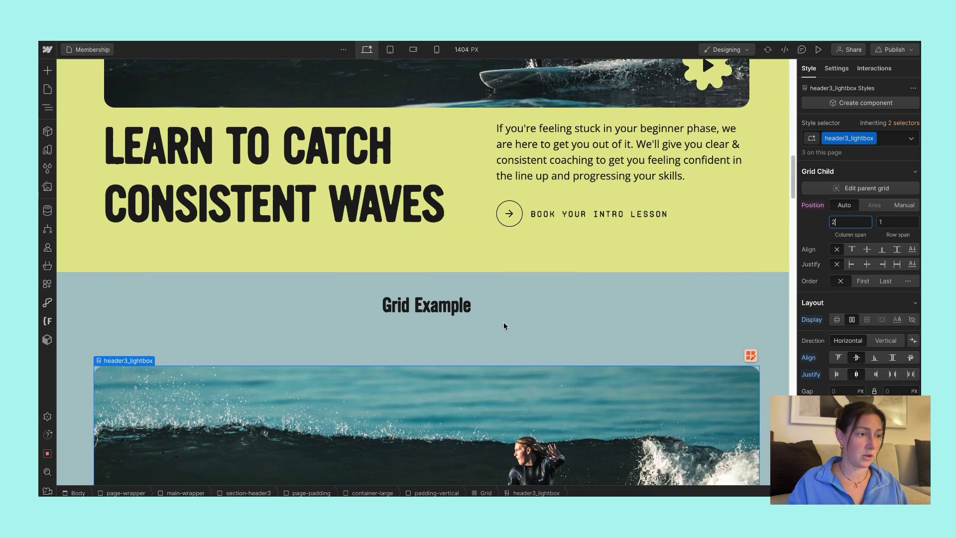
click(298, 205)
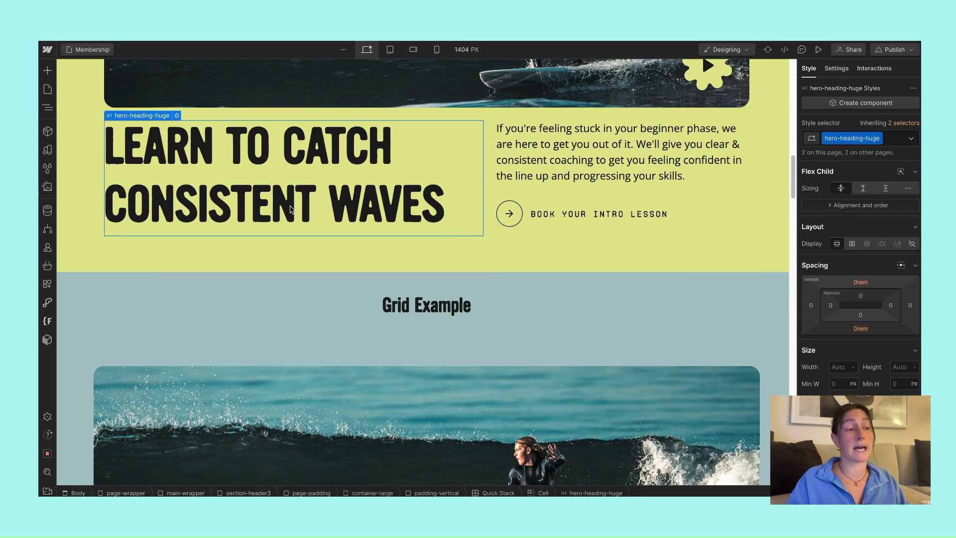
Paste the 'Learn to catch consistent waves' heading into the grid, ordered before the paragraph block in the left cell.
scroll(446, 232, down, 8)
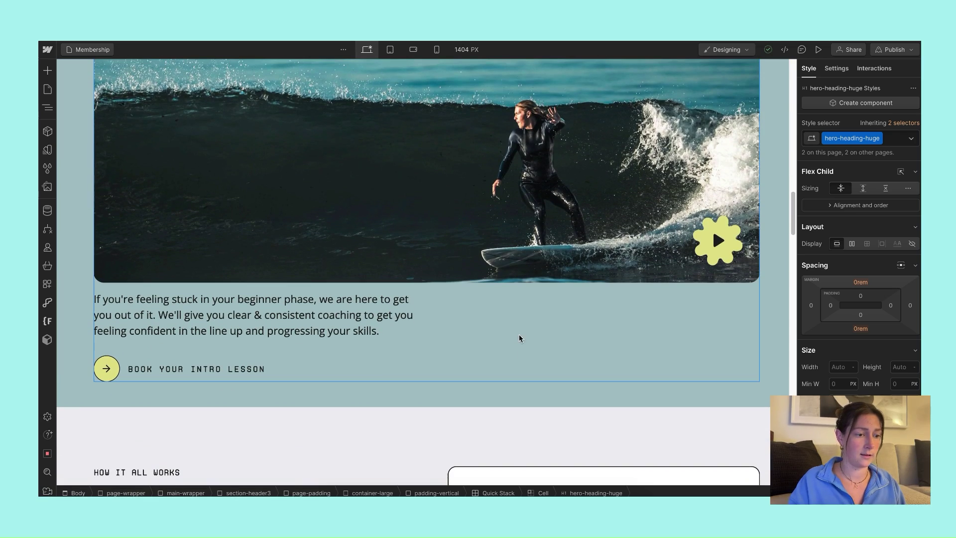
click(517, 329)
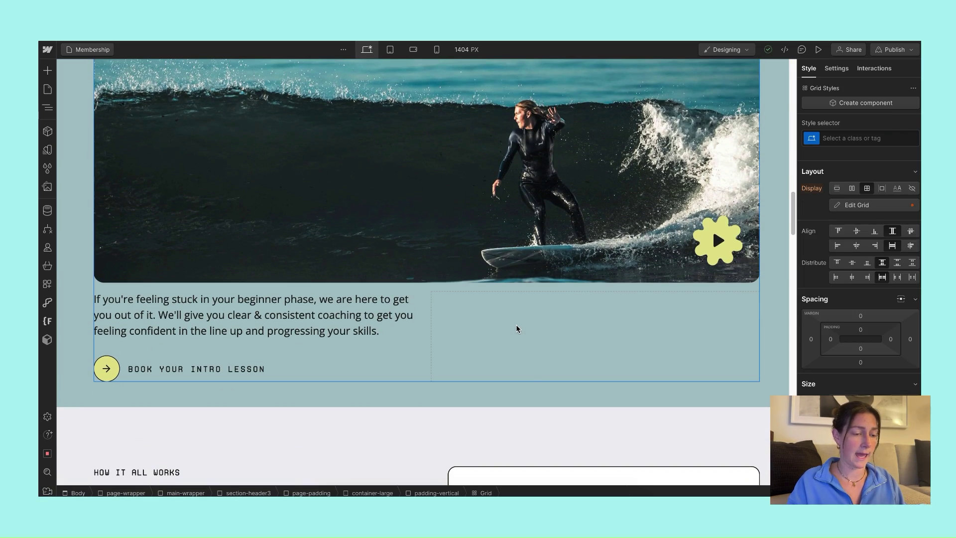
key(ctrl+v)
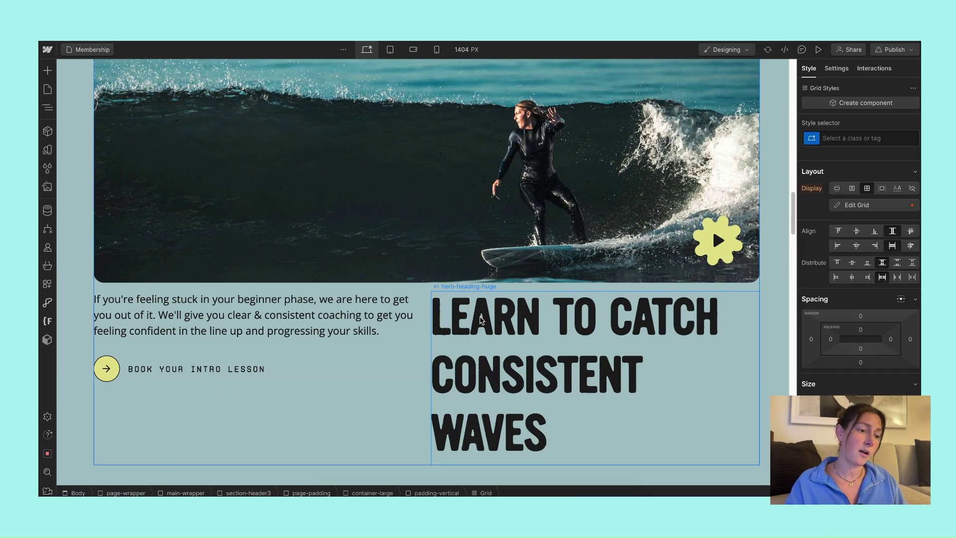
click(481, 319)
scroll(497, 308, down, 1)
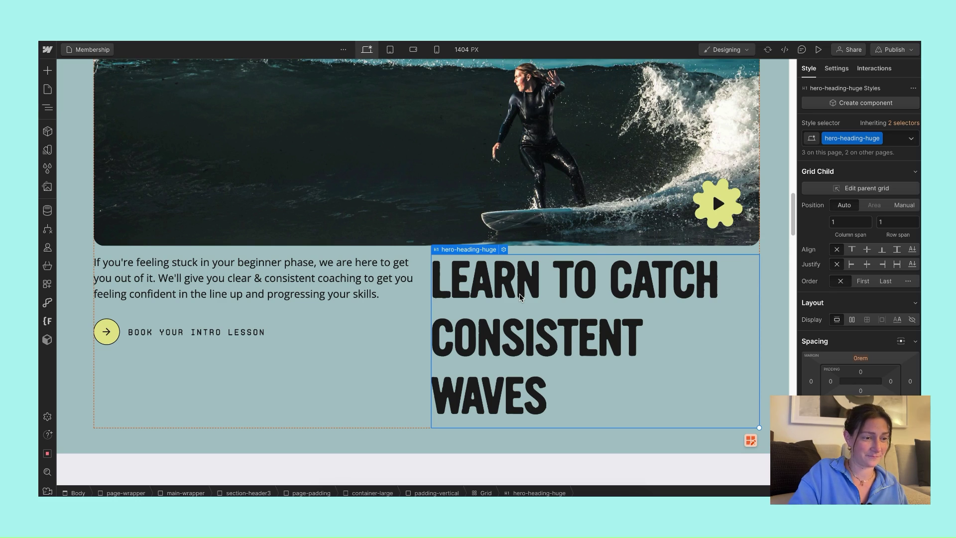
key(ctrl+shift+Up)
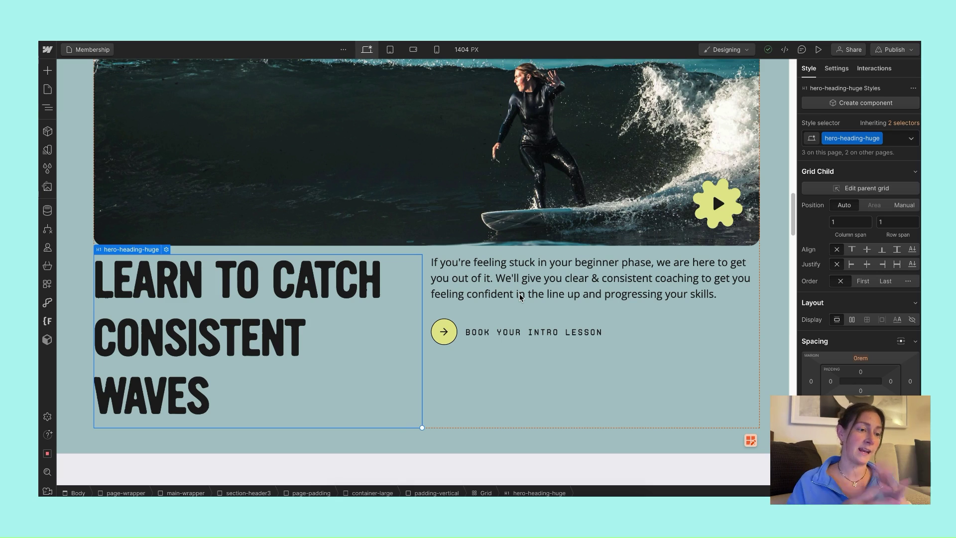
click(48, 110)
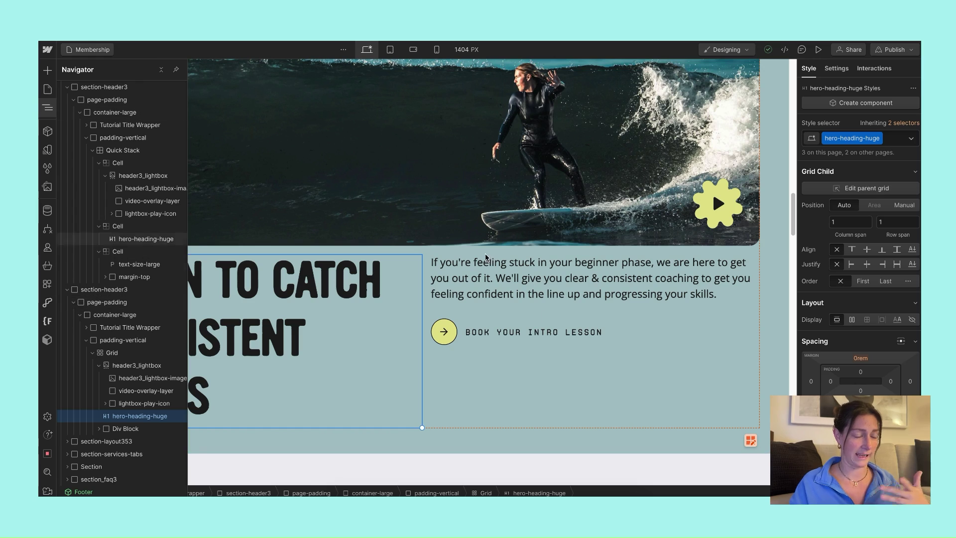
click(528, 393)
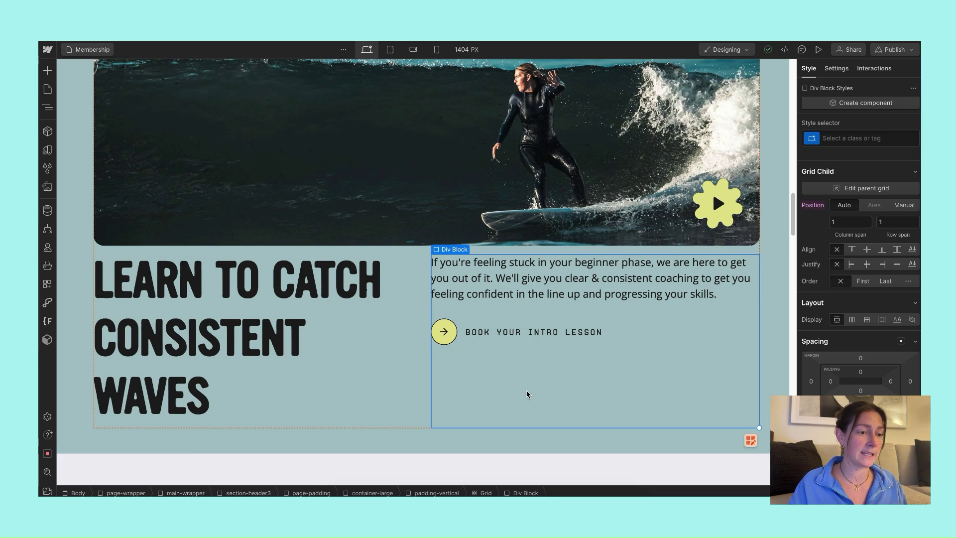
Drag the grid's column divider so the left heading column reads 1.25fr.
click(391, 382)
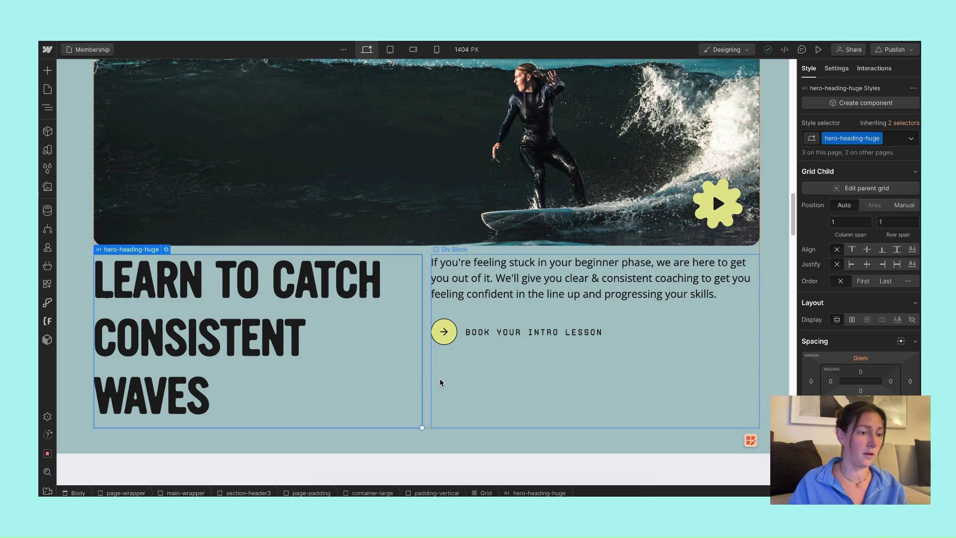
click(485, 493)
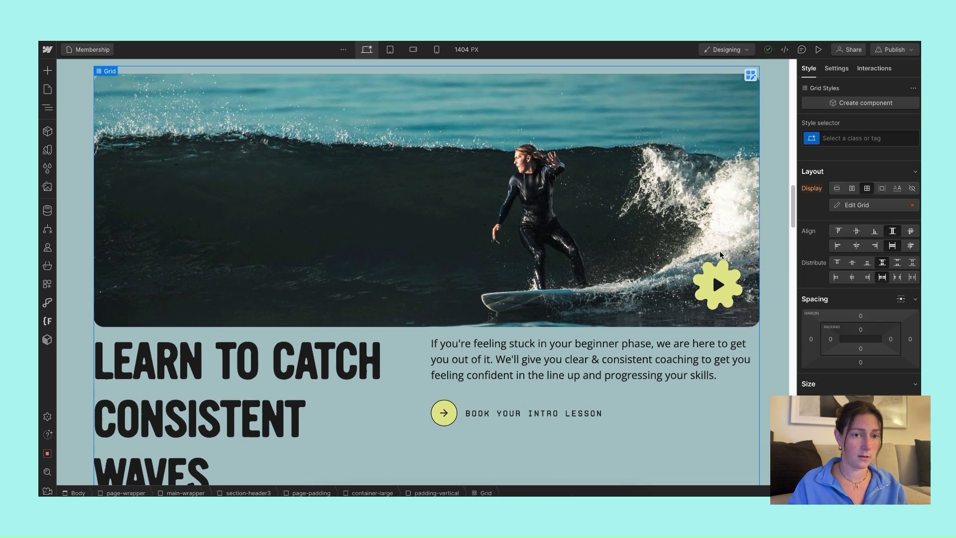
click(865, 209)
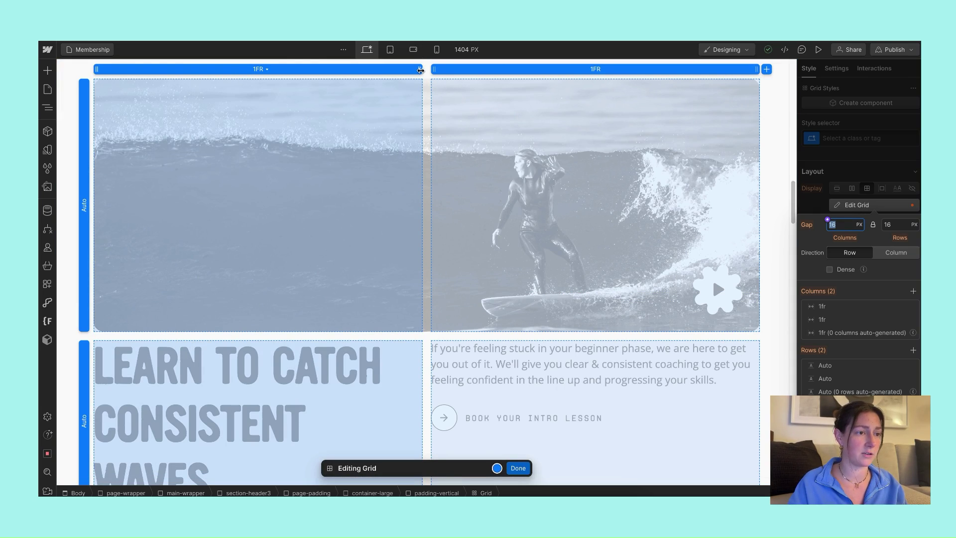
click(425, 70)
drag(427, 69, 443, 70)
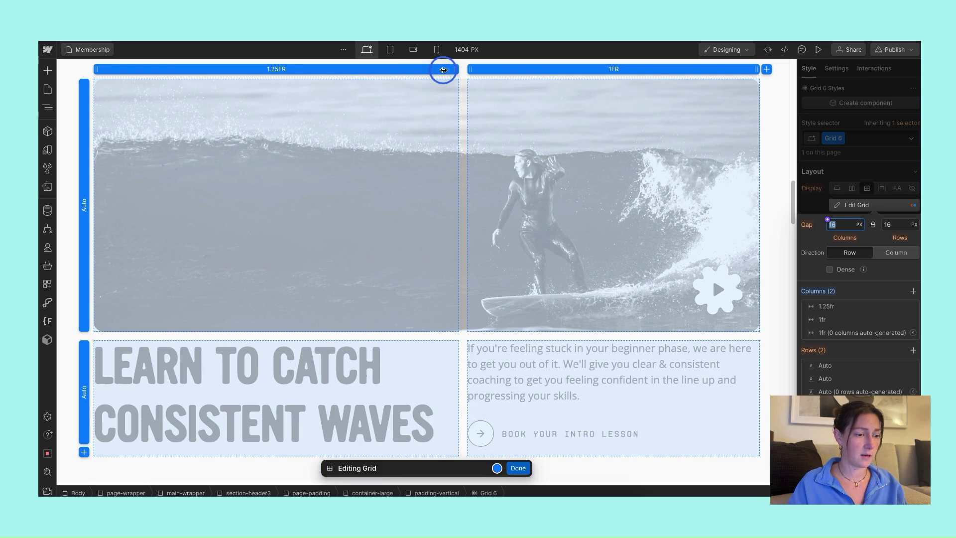
click(518, 468)
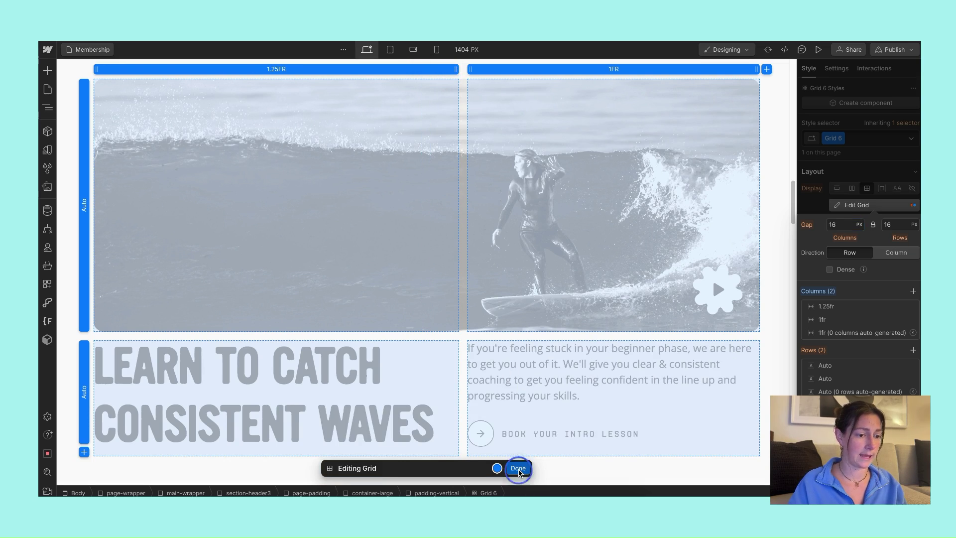
scroll(525, 396, down, 2)
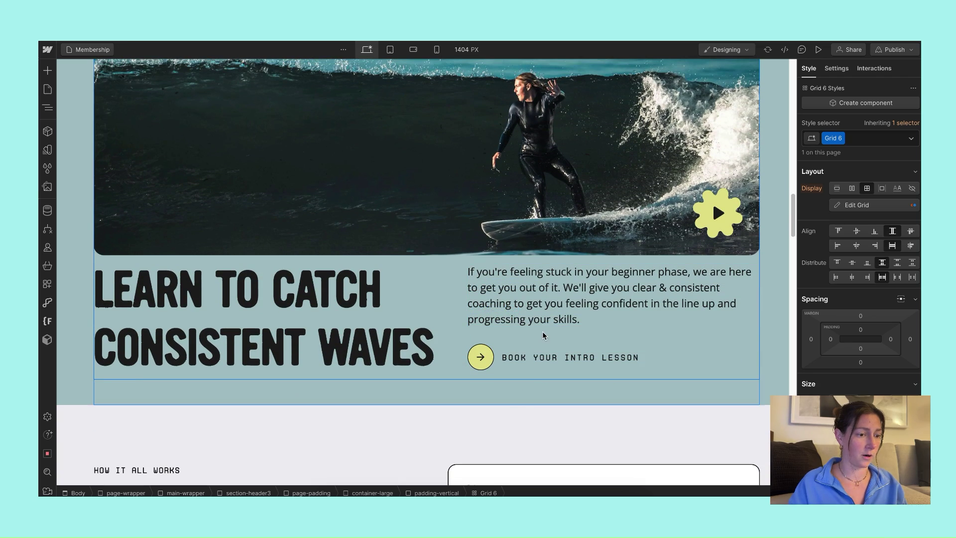
At the 768 px tablet breakpoint, set the hero heading's column span to 2.
click(389, 49)
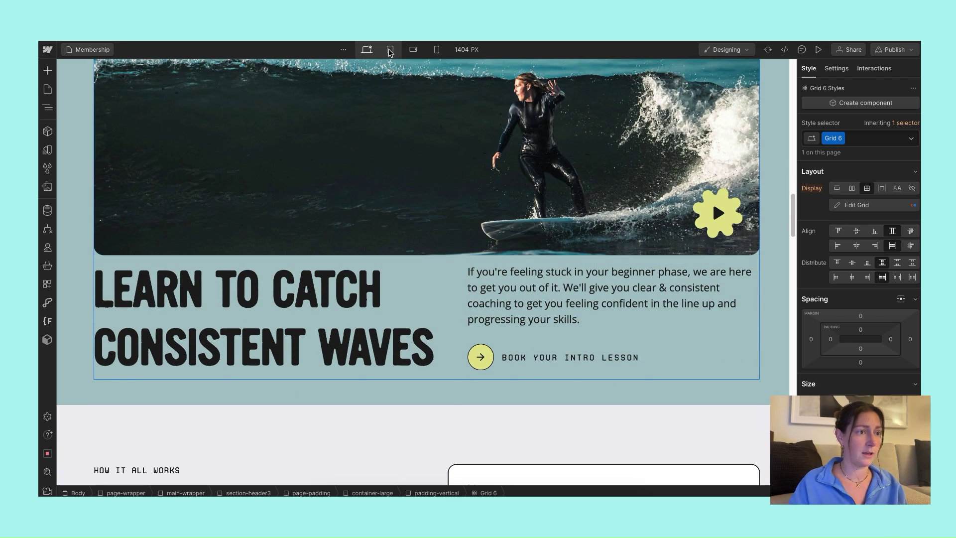
scroll(448, 225, up, 2)
scroll(448, 225, down, 2)
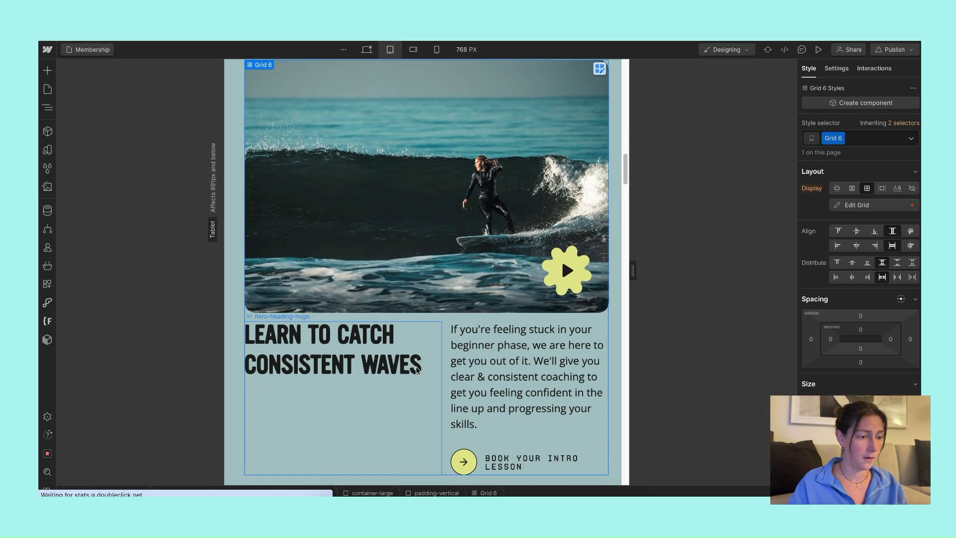
click(412, 393)
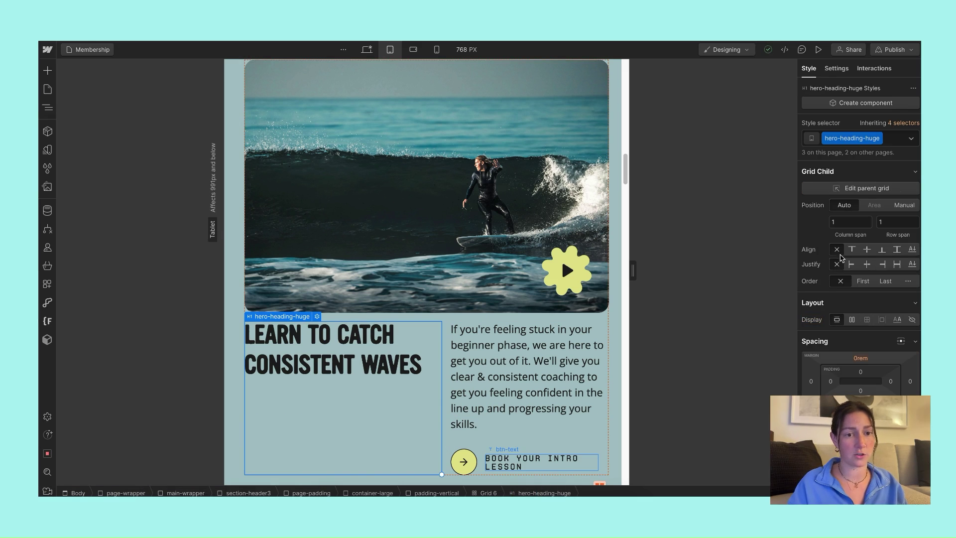
click(840, 223)
text(2)
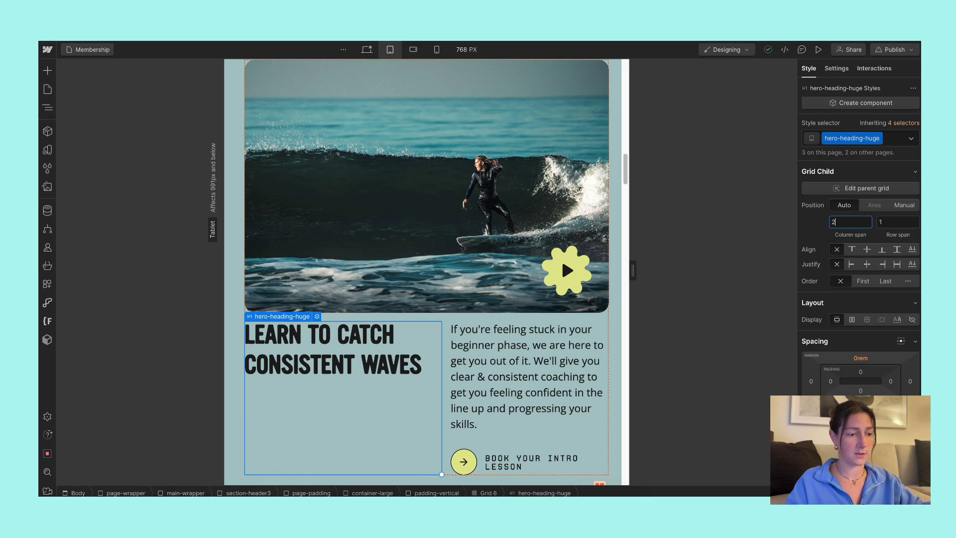
scroll(505, 260, down, 1)
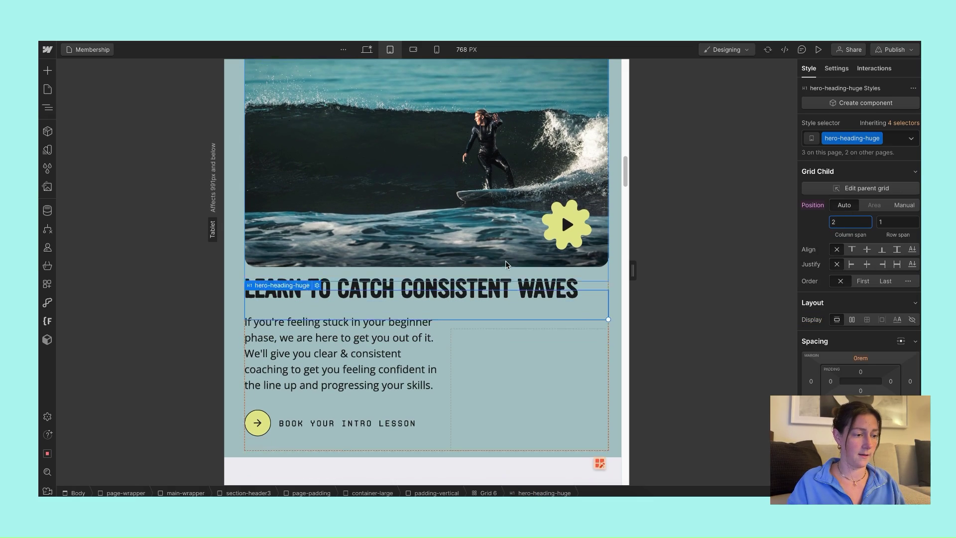
Make the paragraph-and-button block span 2 columns on tablet, then return to desktop view.
click(438, 373)
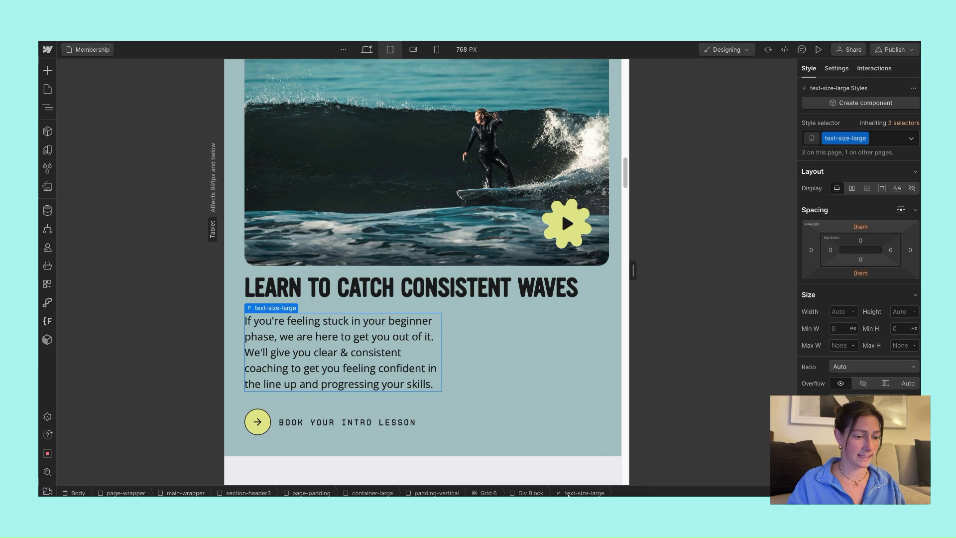
click(529, 493)
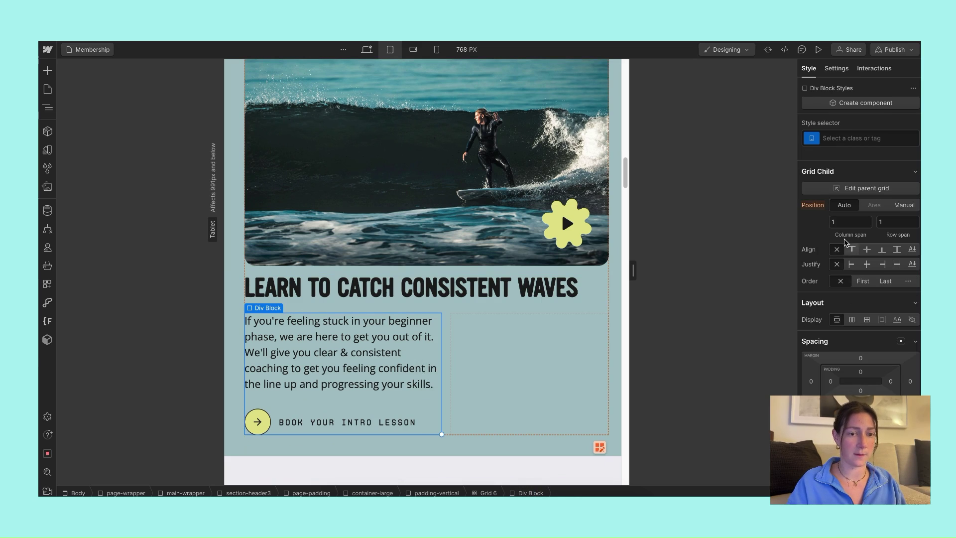
click(842, 222)
text(2)
key(Return)
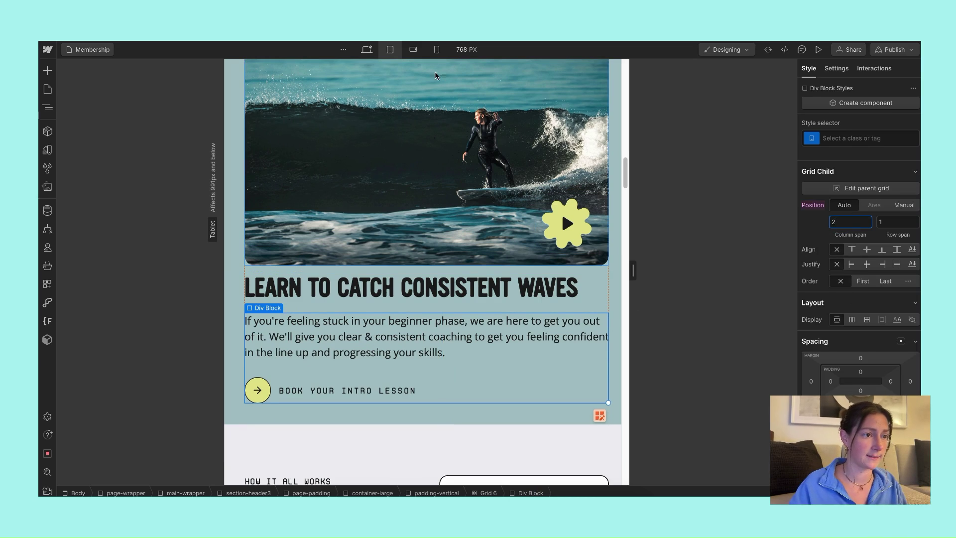
click(366, 49)
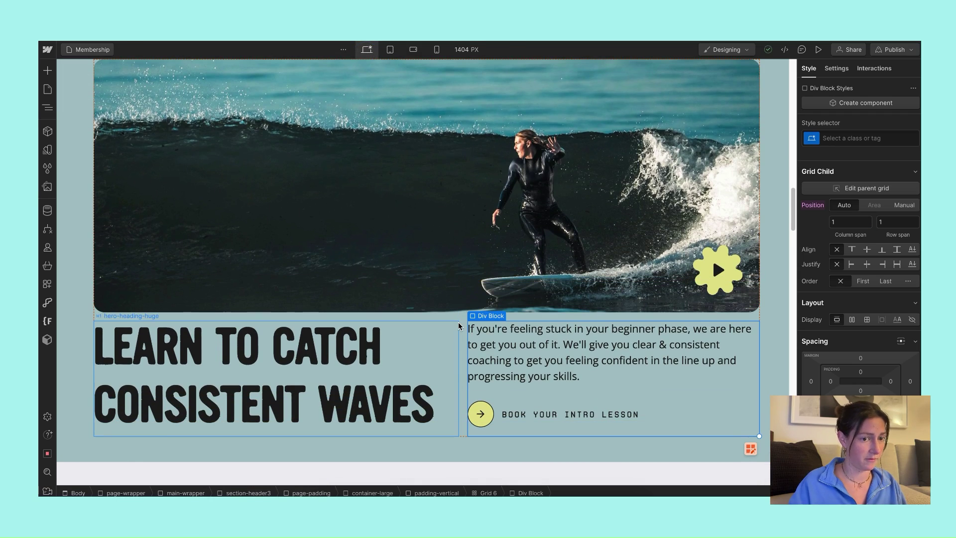
Scroll to the yellow Quick Stack surf hero and select its paragraph cell.
scroll(458, 326, up, 1)
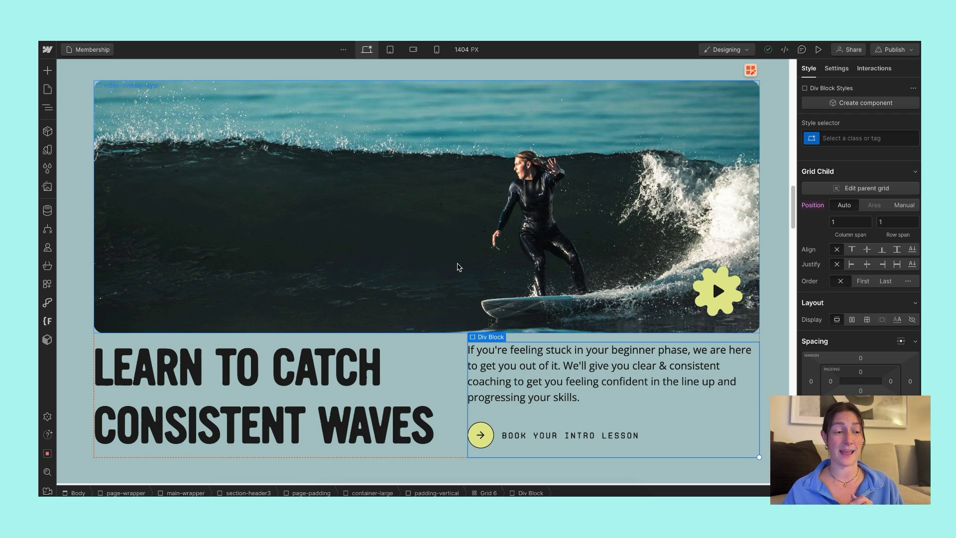
scroll(459, 267, down, 1)
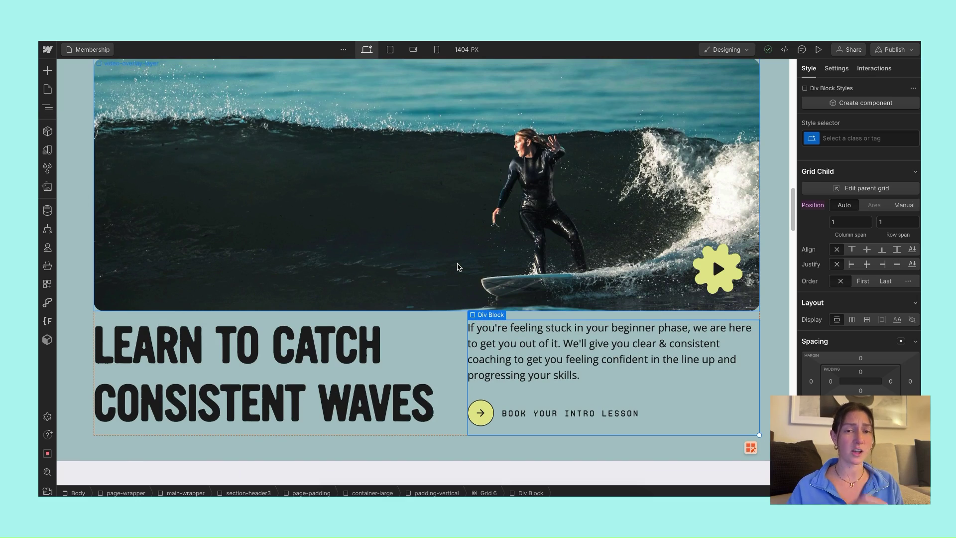
scroll(459, 267, down, 3)
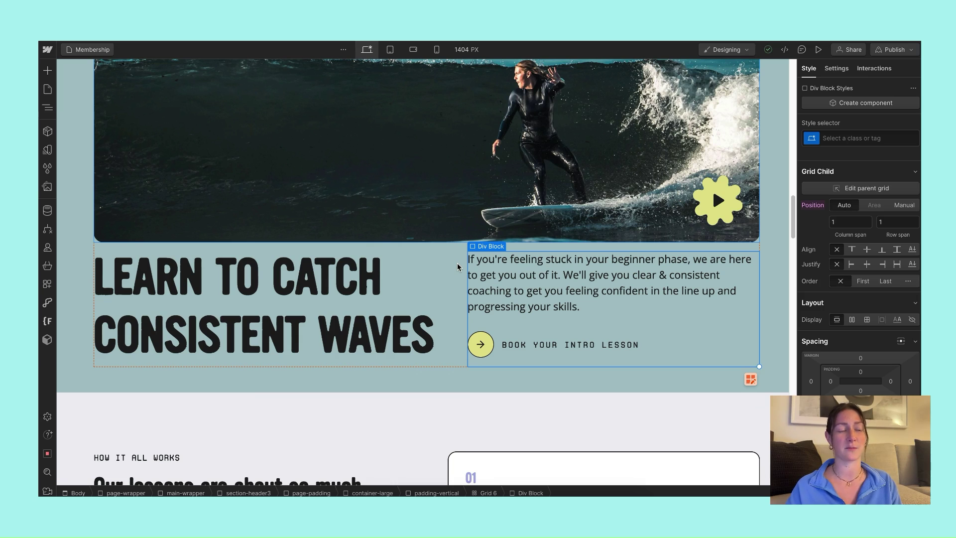
scroll(459, 170, up, 3)
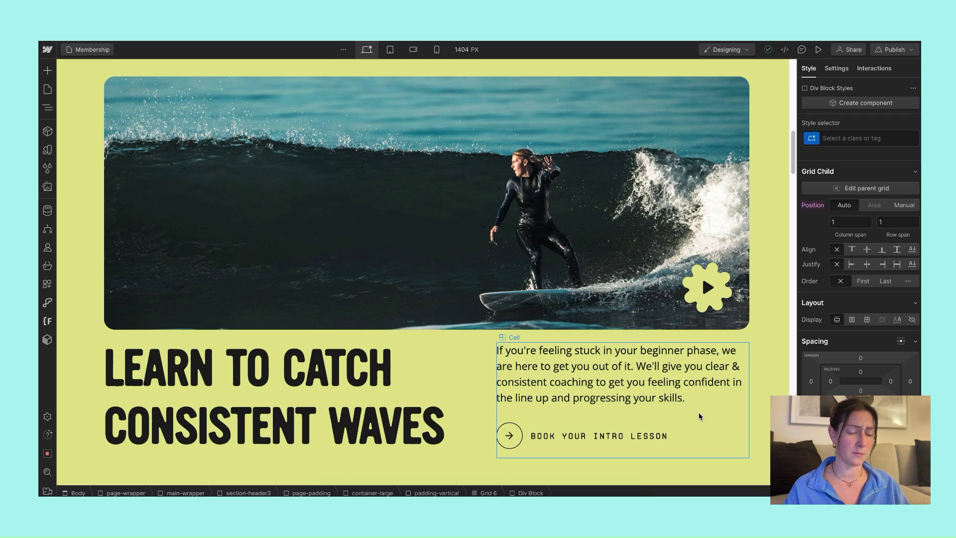
click(699, 413)
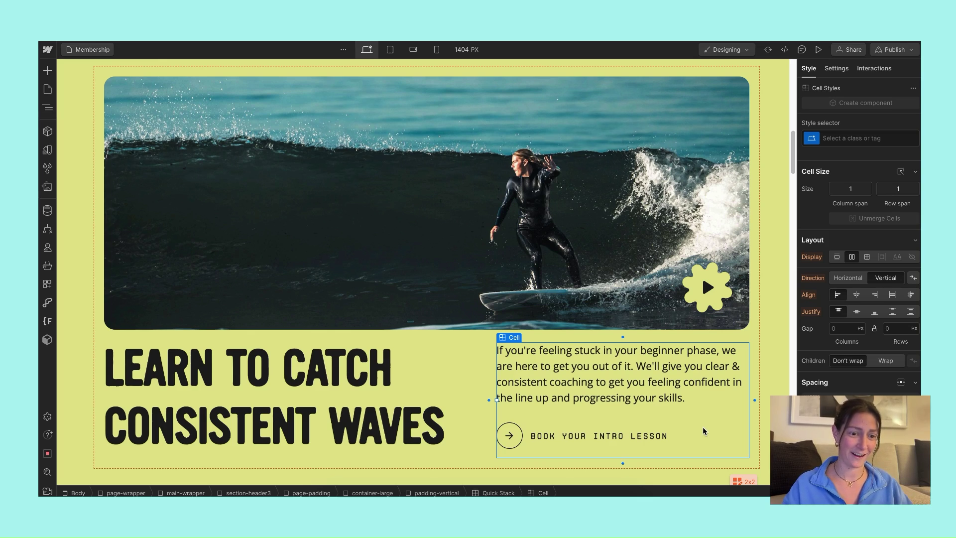
Add a third column to the Quick Stack, making it 3x2, and select the surf image cell.
click(495, 493)
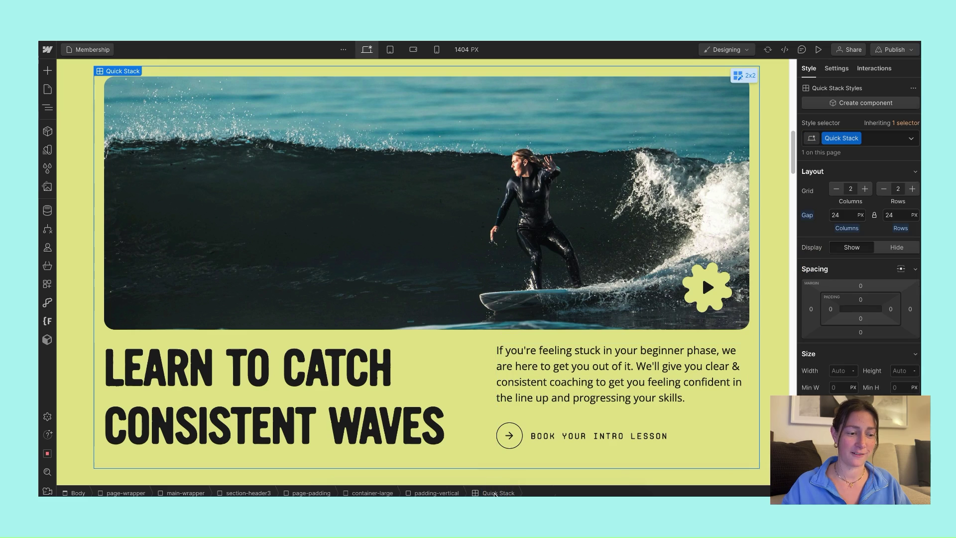
click(865, 189)
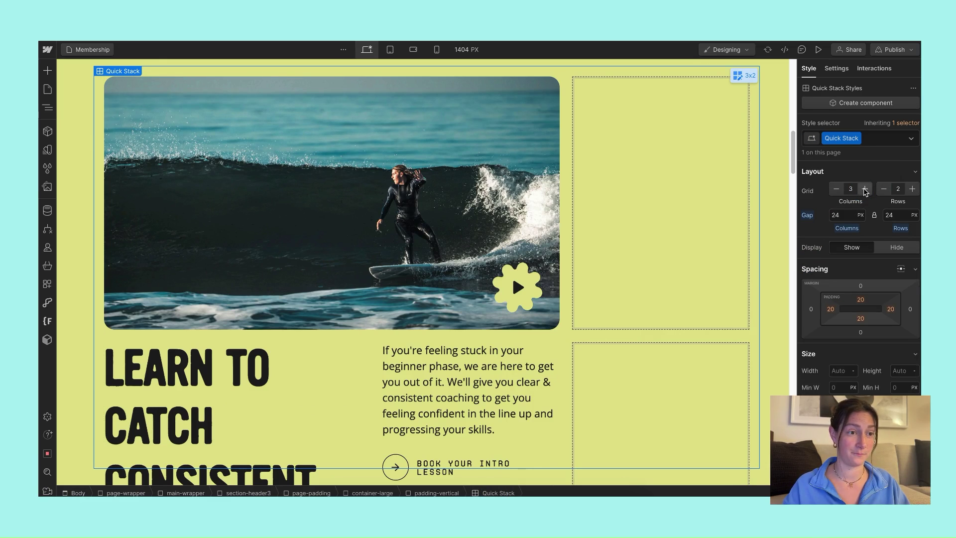
click(507, 95)
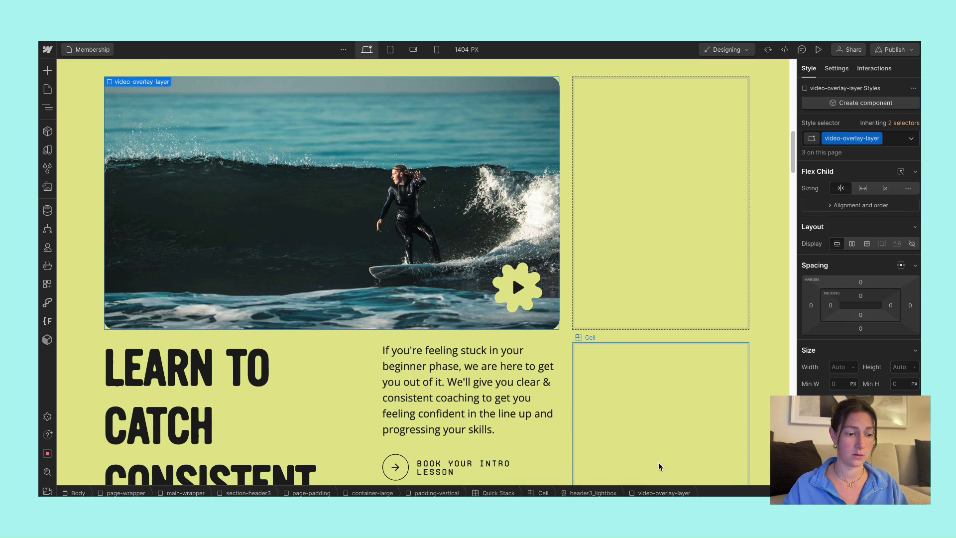
click(593, 493)
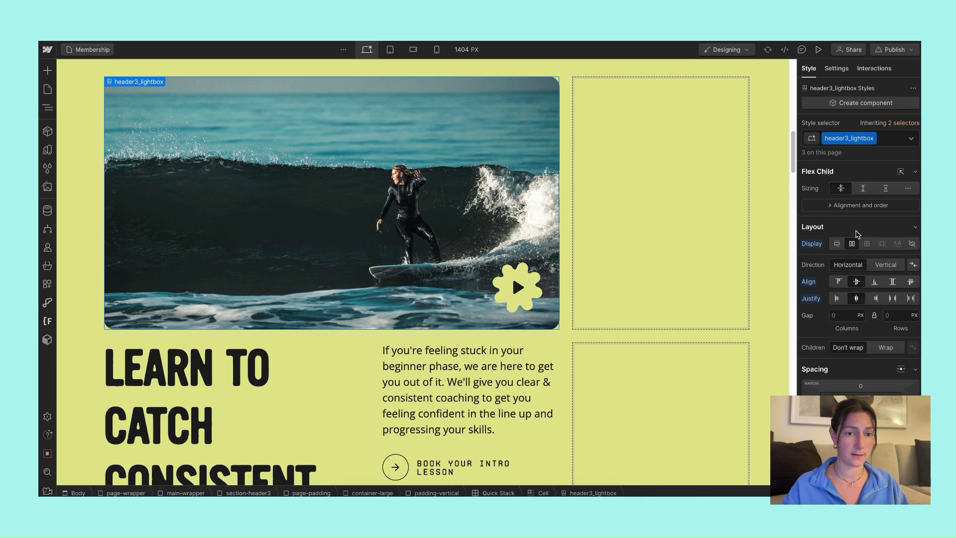
click(562, 210)
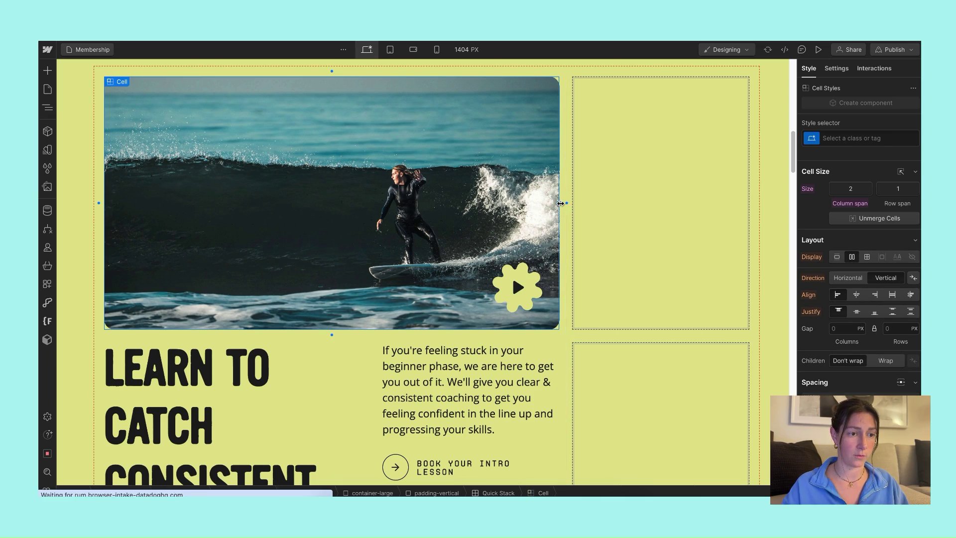
Stretch the surf image cell to span all three columns.
mouse_move(573, 207)
click(578, 203)
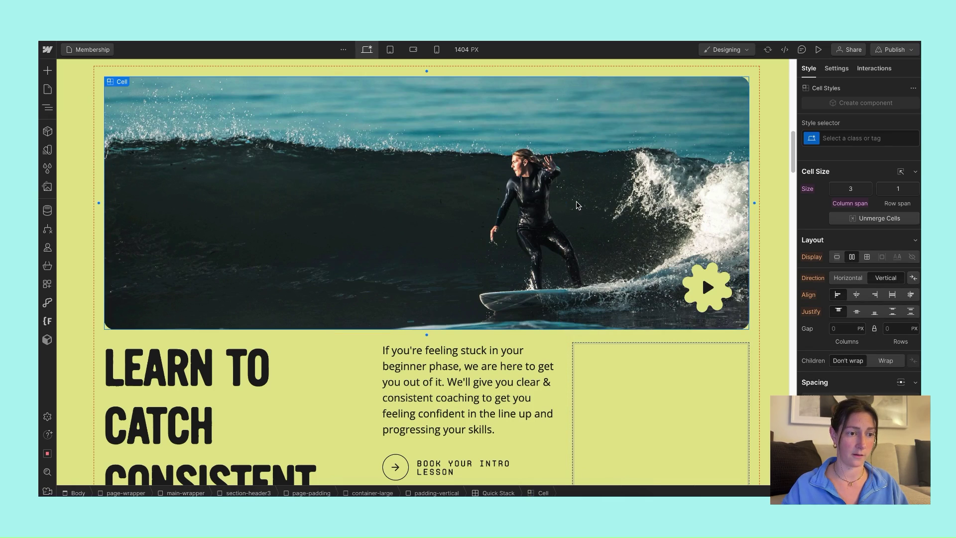
scroll(616, 279, down, 3)
Paste a copy of the paragraph and 'Book your intro lesson' button into the new right column.
click(517, 324)
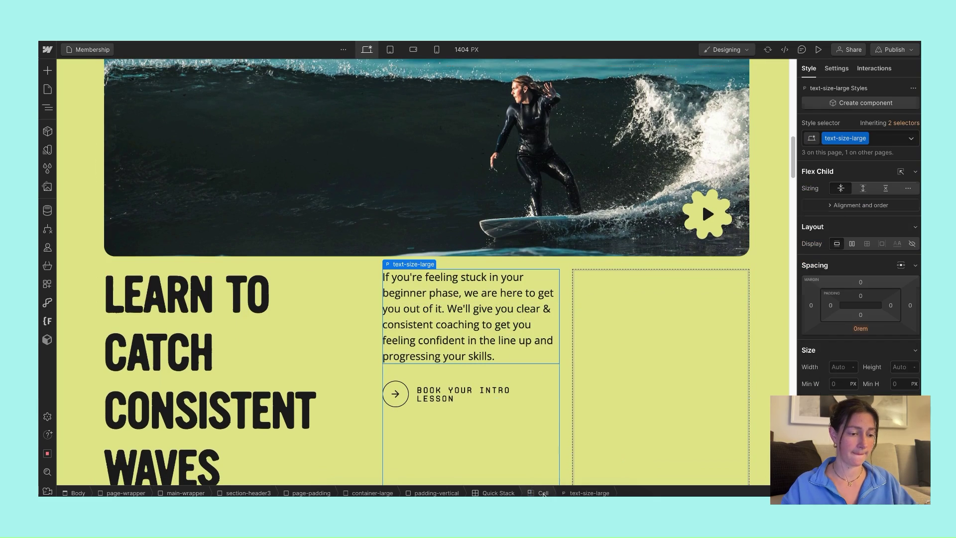
click(543, 493)
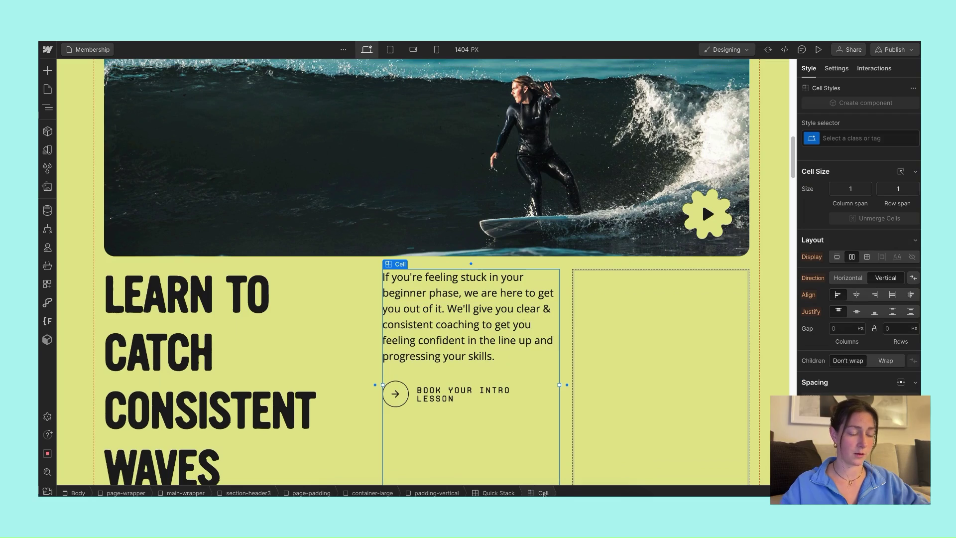
click(656, 344)
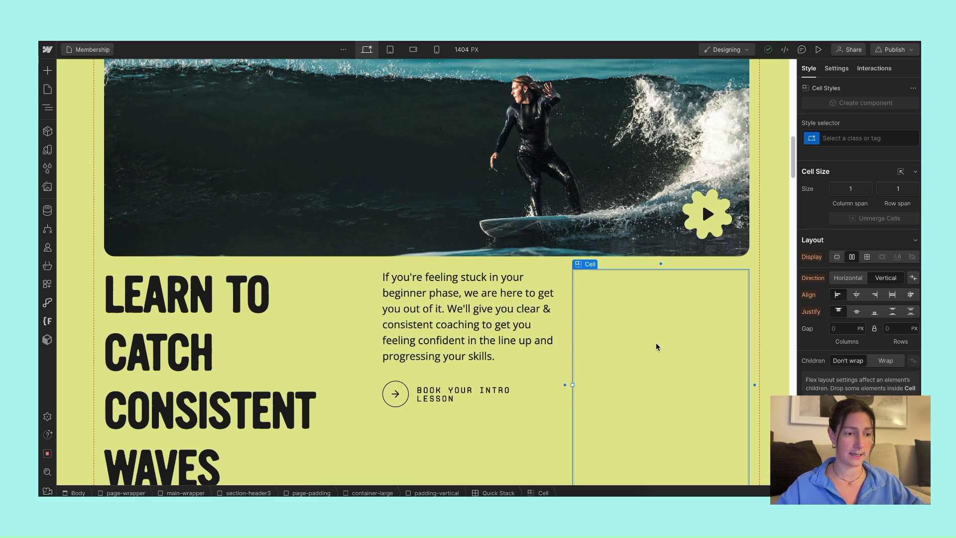
key(ctrl+v)
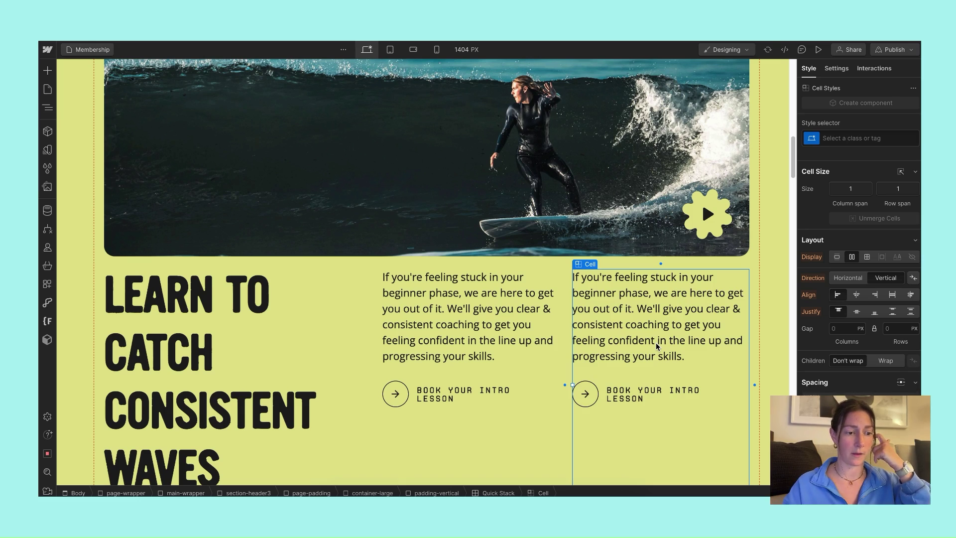
scroll(656, 346, down, 1)
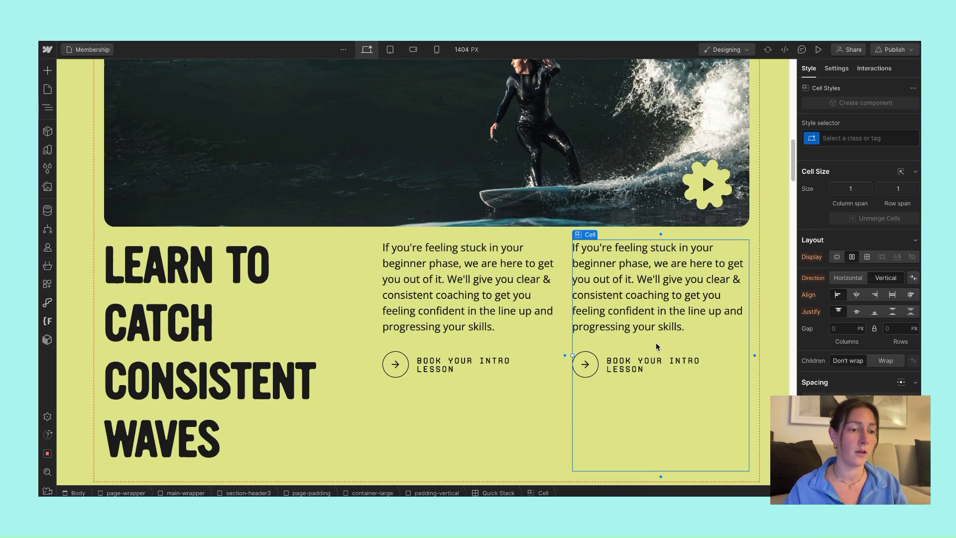
scroll(656, 346, up, 1)
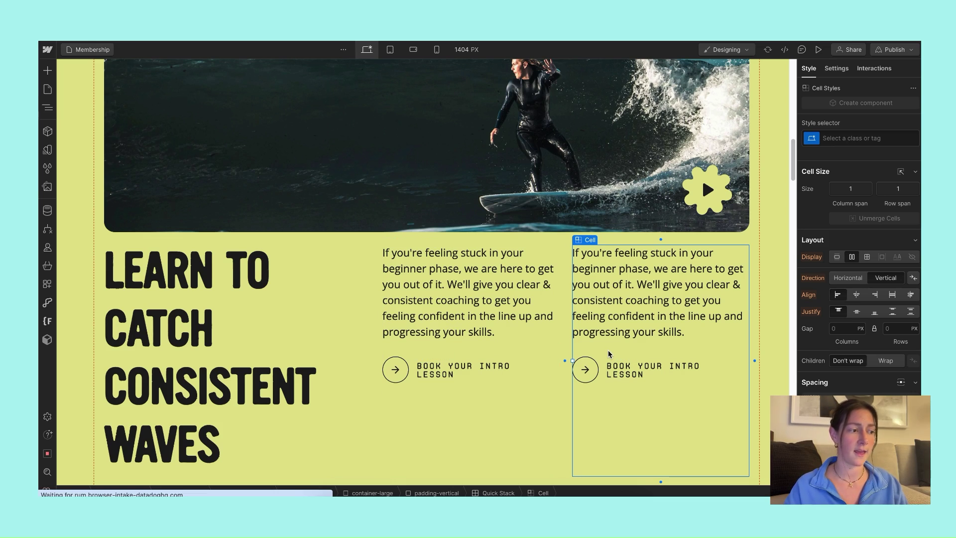
scroll(608, 353, up, 2)
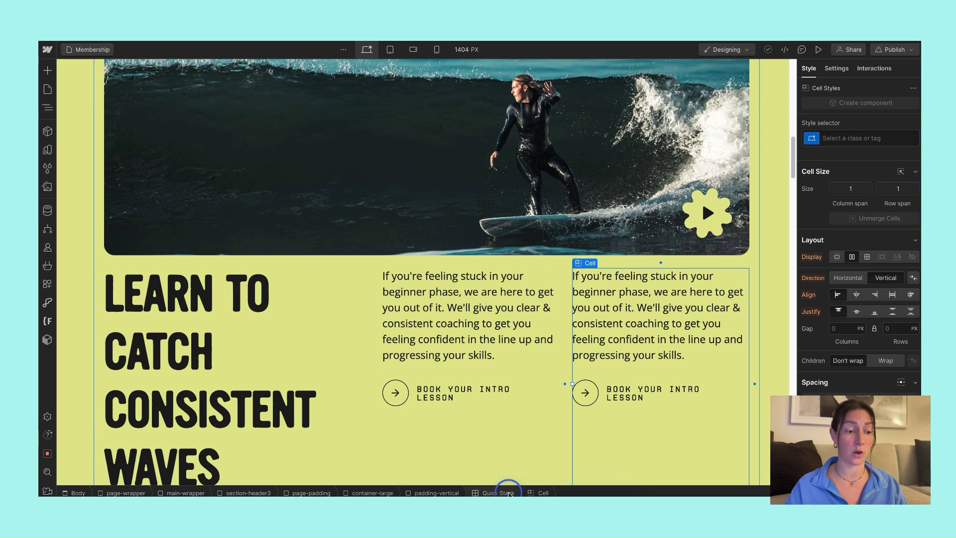
Decrease the Quick Stack's Grid Columns from 3 to 2 and check the restored hero.
click(508, 493)
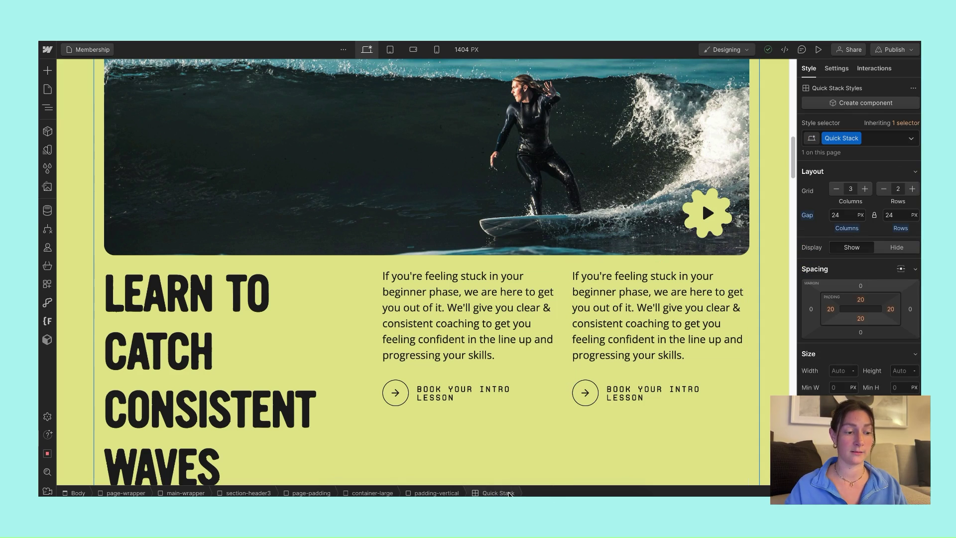
click(837, 190)
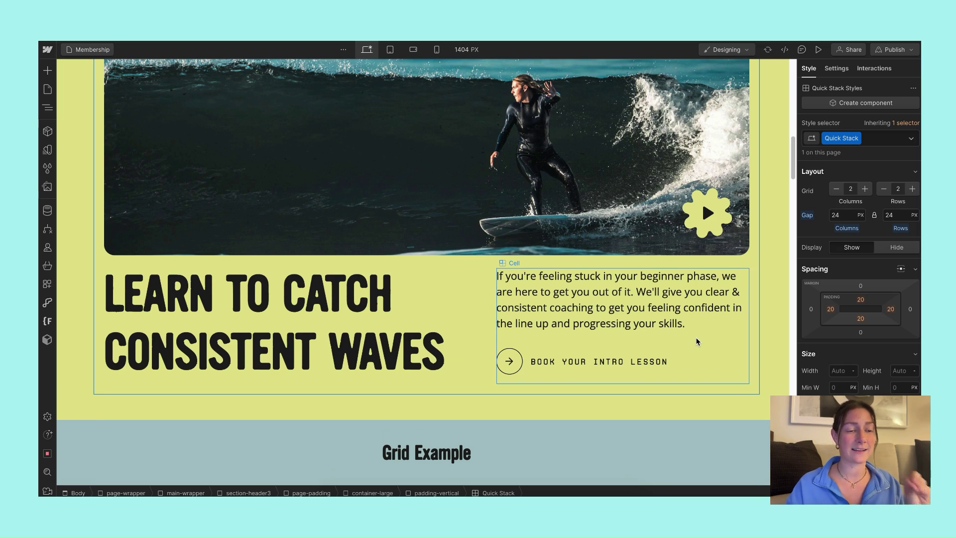
scroll(697, 342, down, 2)
scroll(696, 341, up, 3)
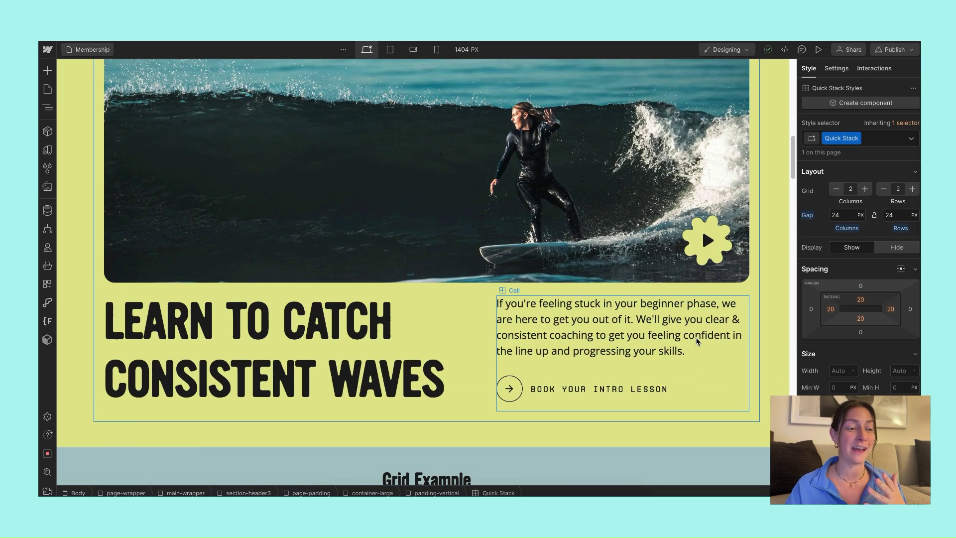
scroll(717, 341, down, 1)
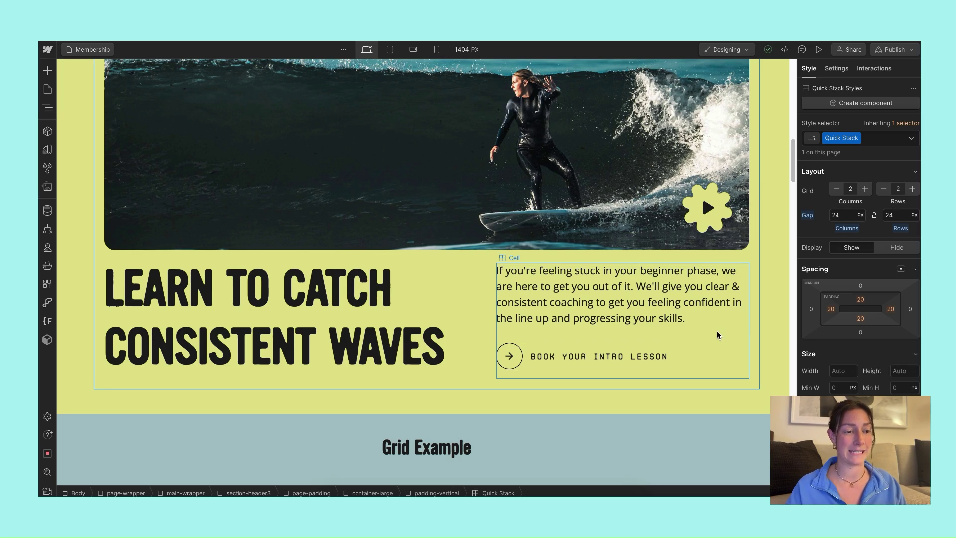
scroll(717, 335, up, 2)
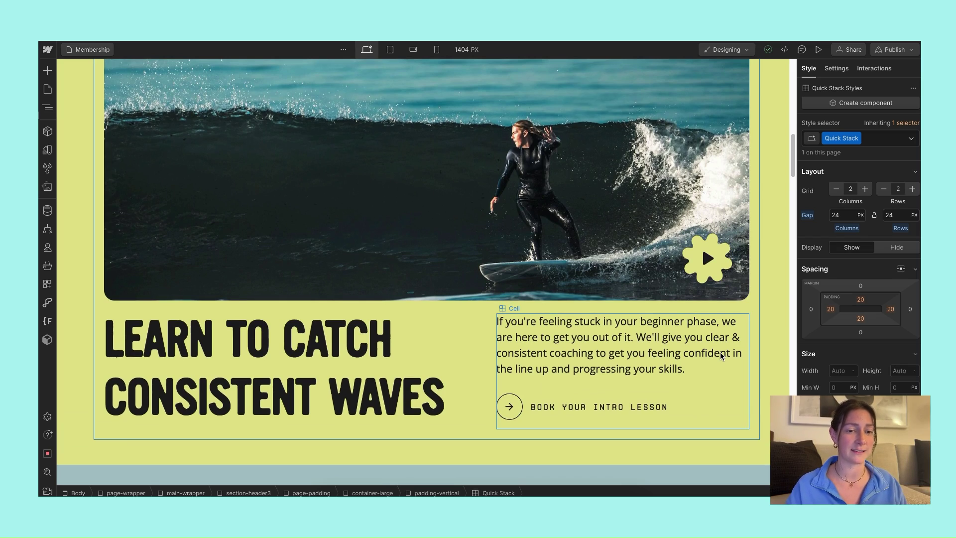
scroll(721, 354, down, 7)
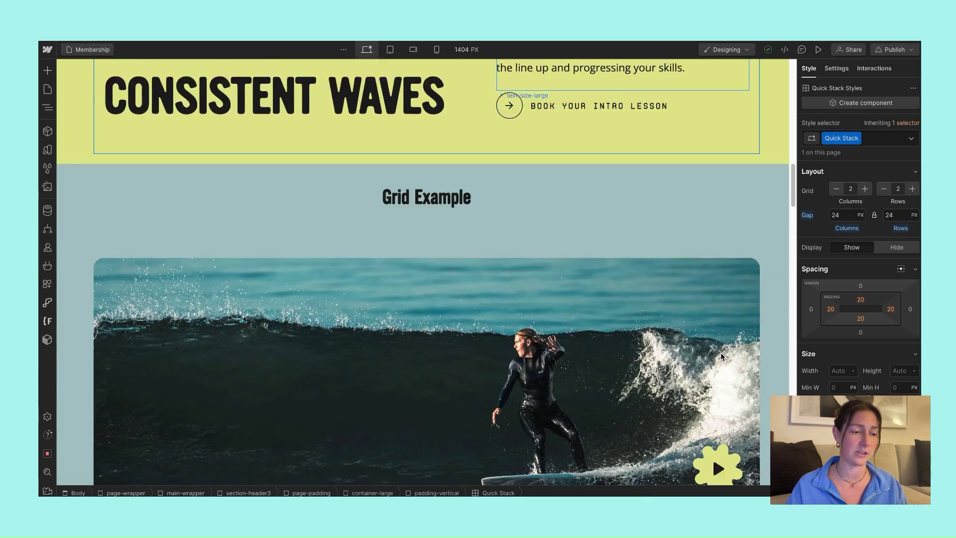
scroll(721, 356, up, 7)
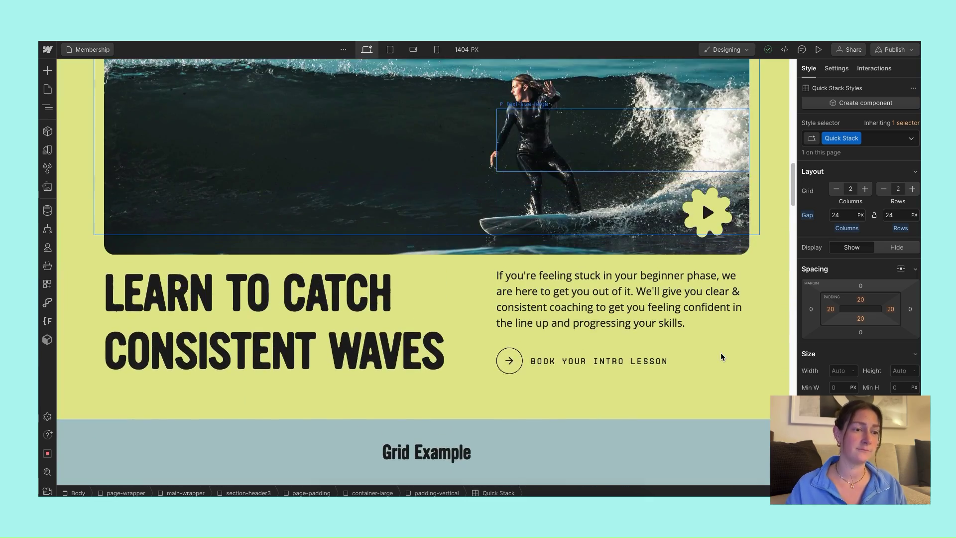
scroll(721, 357, down, 1)
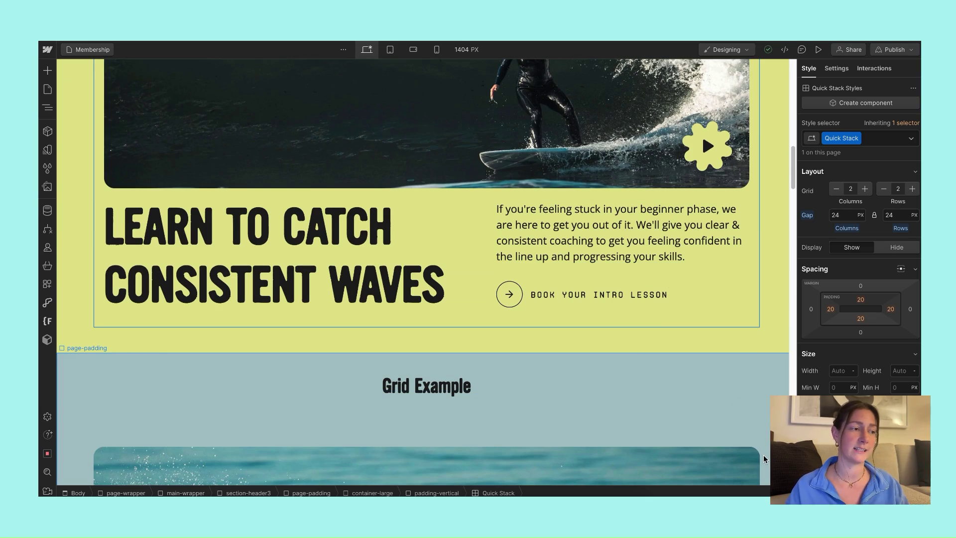